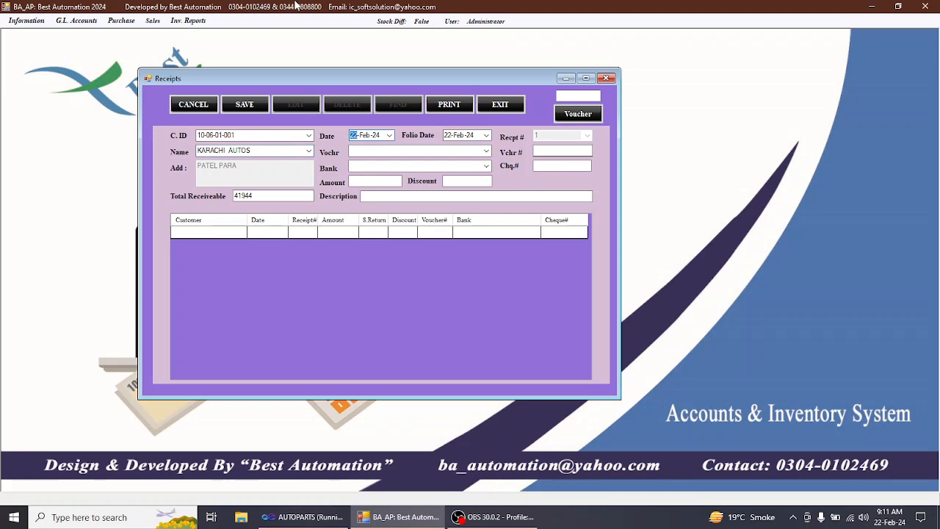
Step: Set the voucher type of the KARACHI AUTOS receipt to bank receipt voucher
key("Tab")
key("Tab")
key("Down")
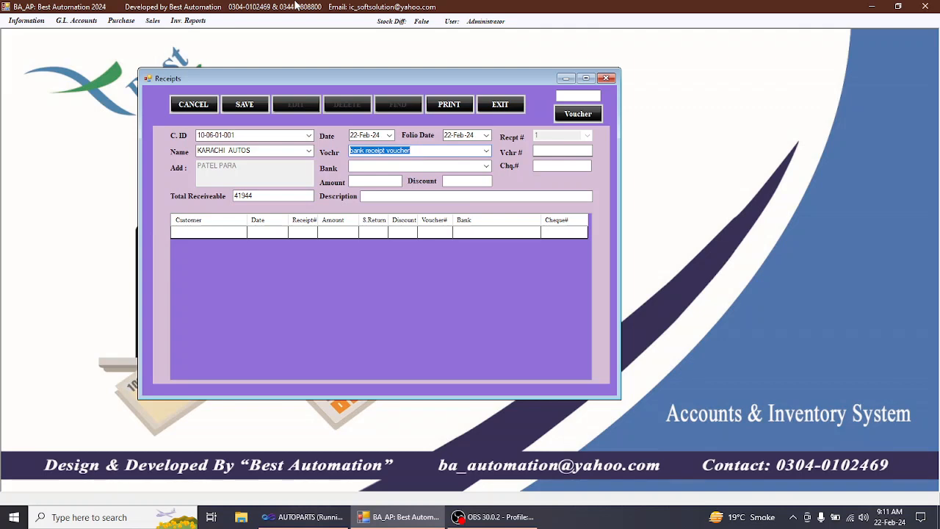
key("Down")
key("Down")
key("Down")
key("Down")
key("Down")
key("Down")
key("Return")
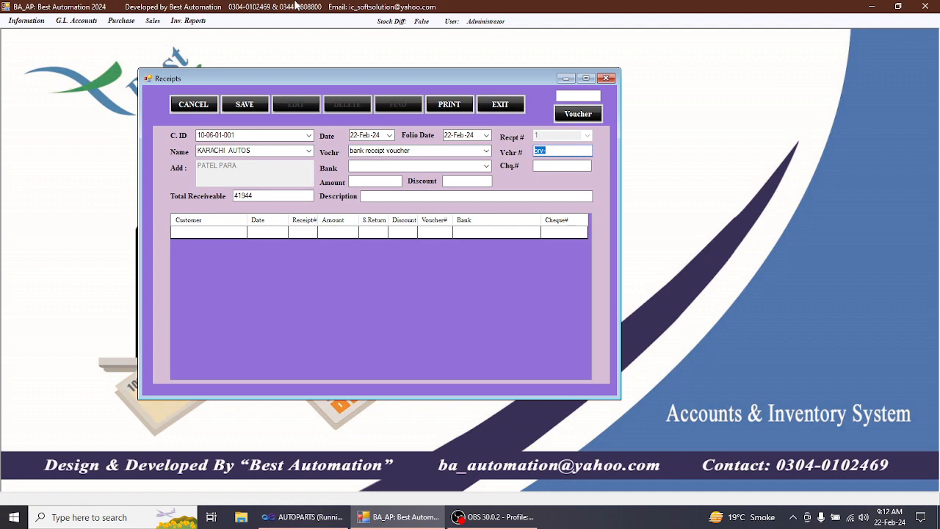
Step: Select MEEZAN BANK LTD as the bank for the receipt
key("Return")
key("Down")
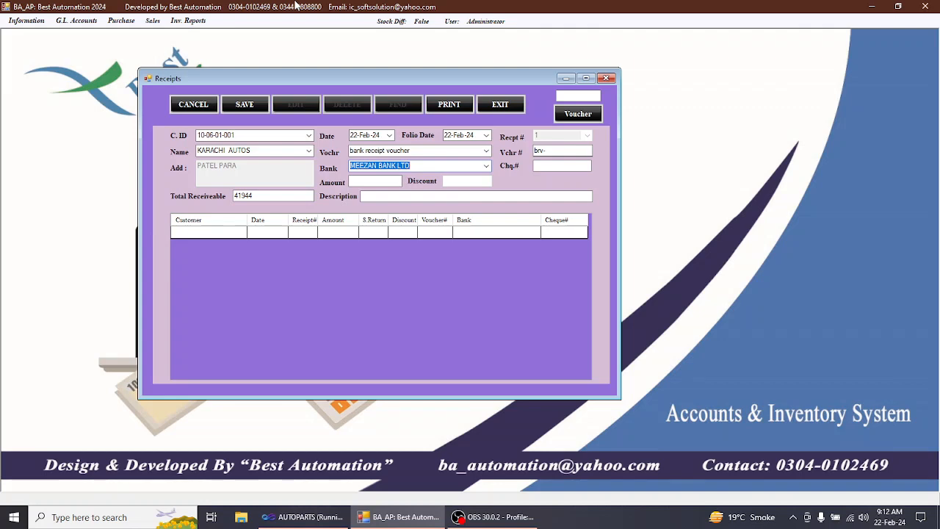
key("Tab")
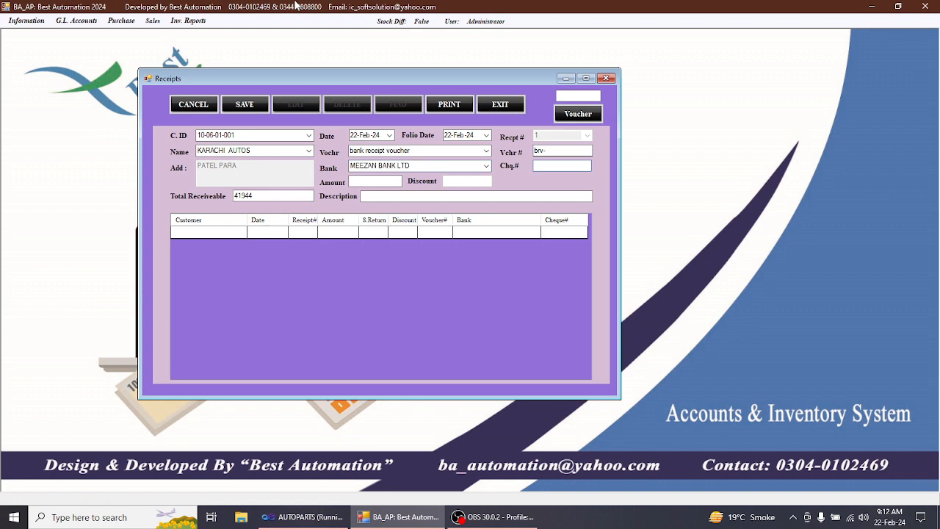
type("13221")
key("BackSpace")
key("BackSpace")
key("BackSpace")
key("BackSpace")
key("BackSpace")
Step: Save the receipt with amount 10000 and description "RECEIVED ONLINE FROM KARACHI AUTOS"
type("10000")
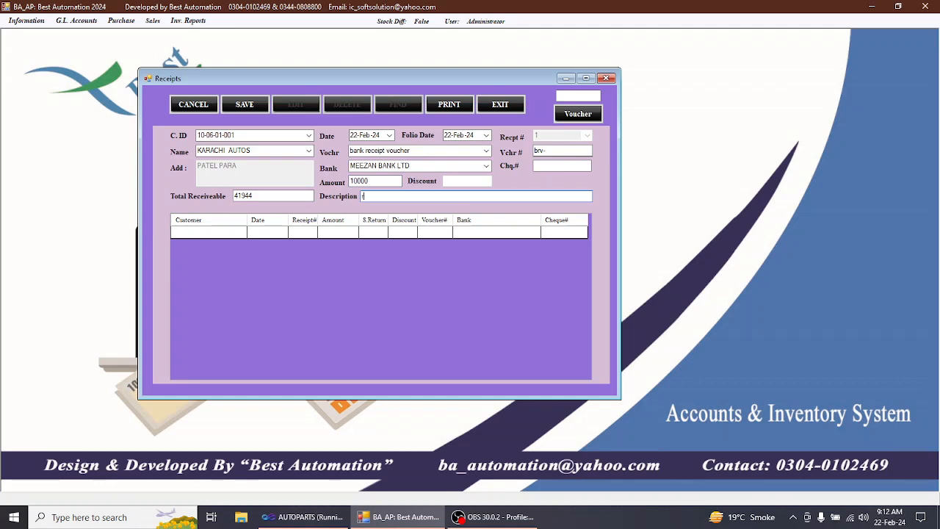
type("rECV")
key("BackSpace")
key("BackSpace")
key("BackSpace")
key("BackSpace")
type("RECEIVED ONLINE FROM KARACHI A")
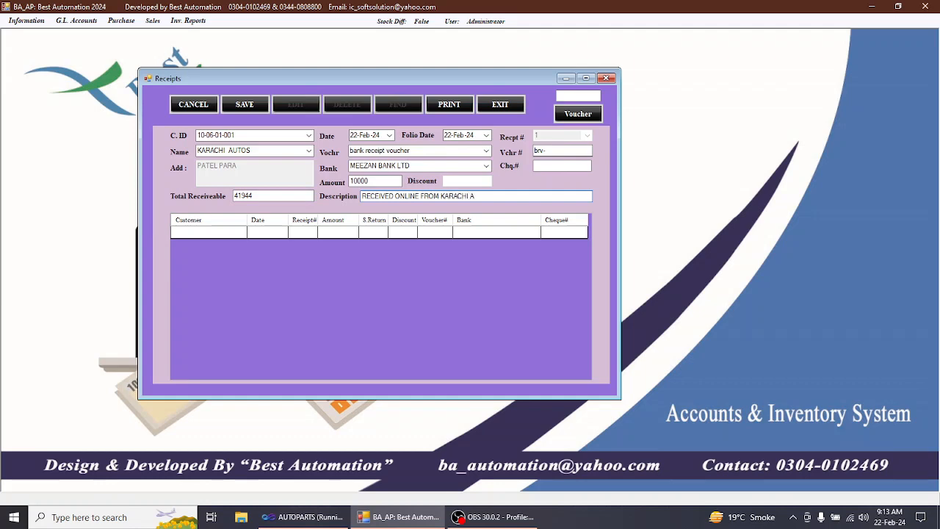
type("UTOS")
left_click(251, 106)
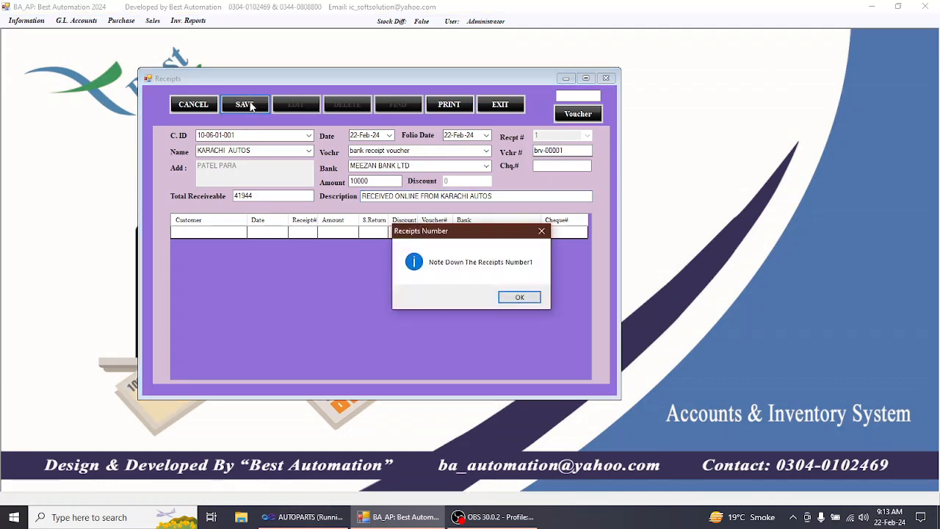
key("Return")
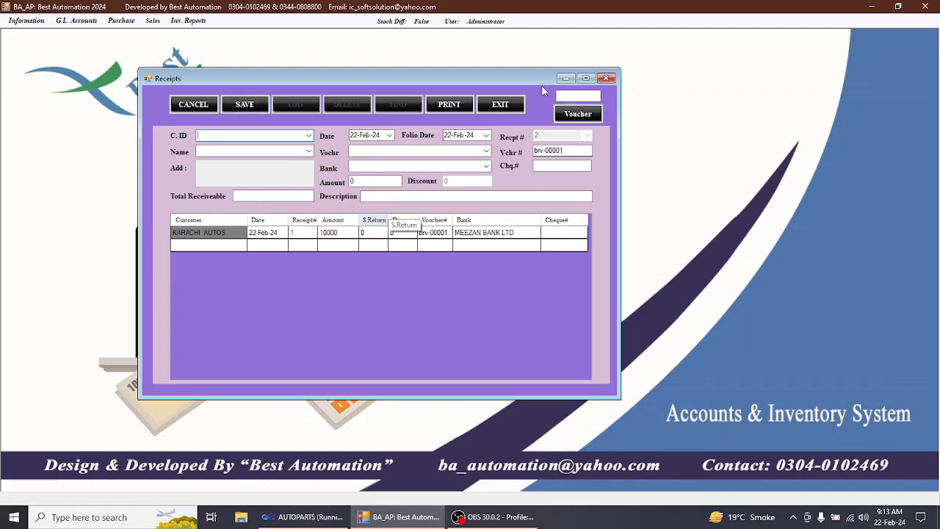
Step: Close the receipt form and display the Customer Ledger for KARACHI AUTOS
left_click(514, 105)
key("alt+s")
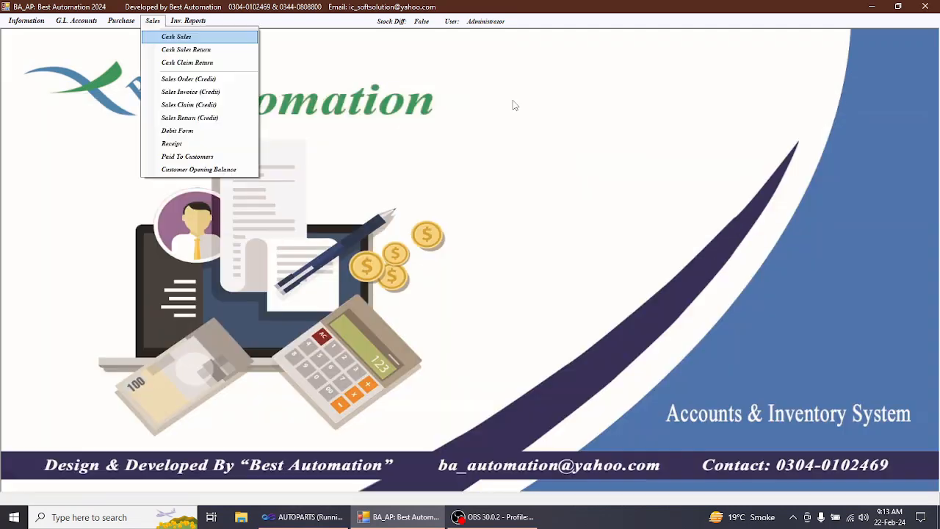
key("Down")
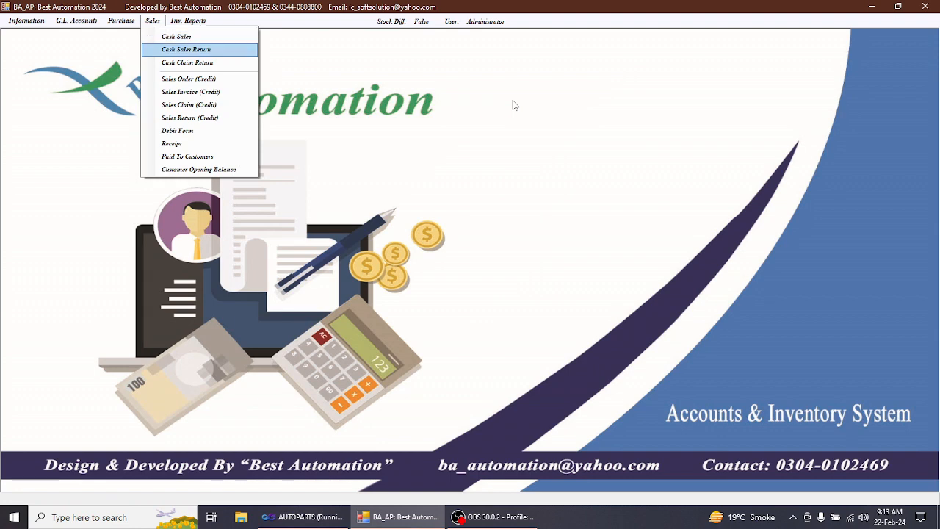
key("Down")
key("Right")
key("Down")
key("Down")
key("Down")
key("Down")
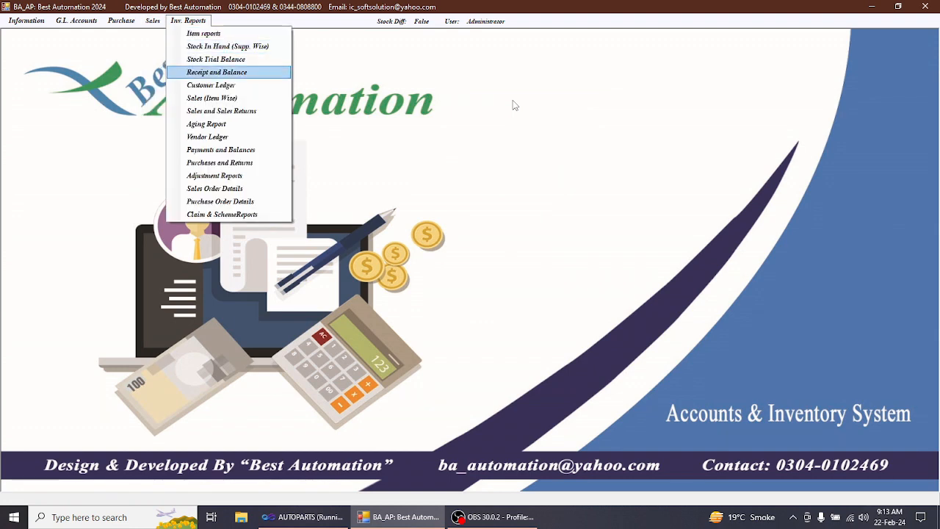
key("Return")
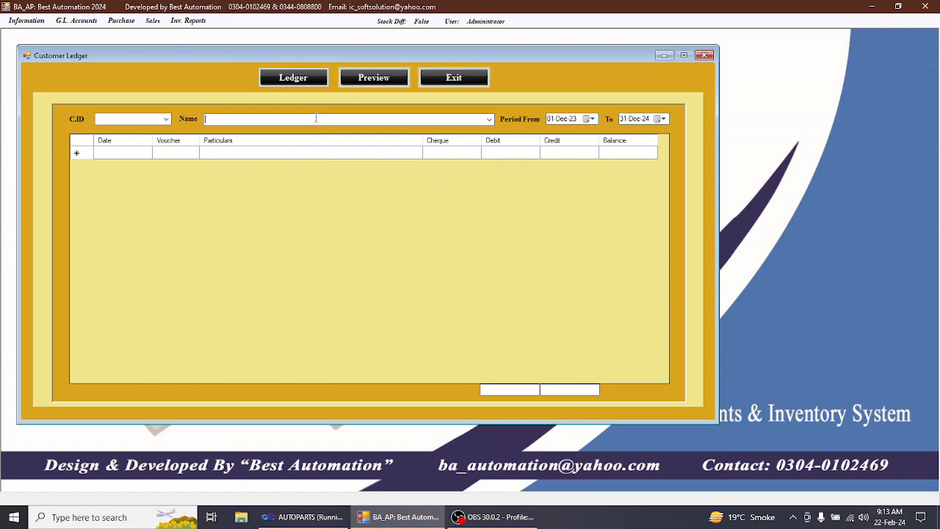
type("ka")
key("Down")
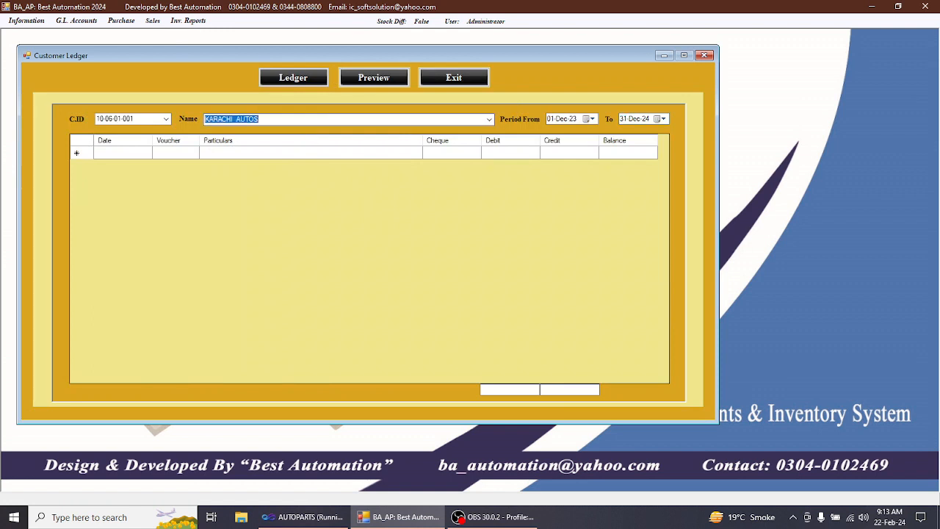
left_click(306, 87)
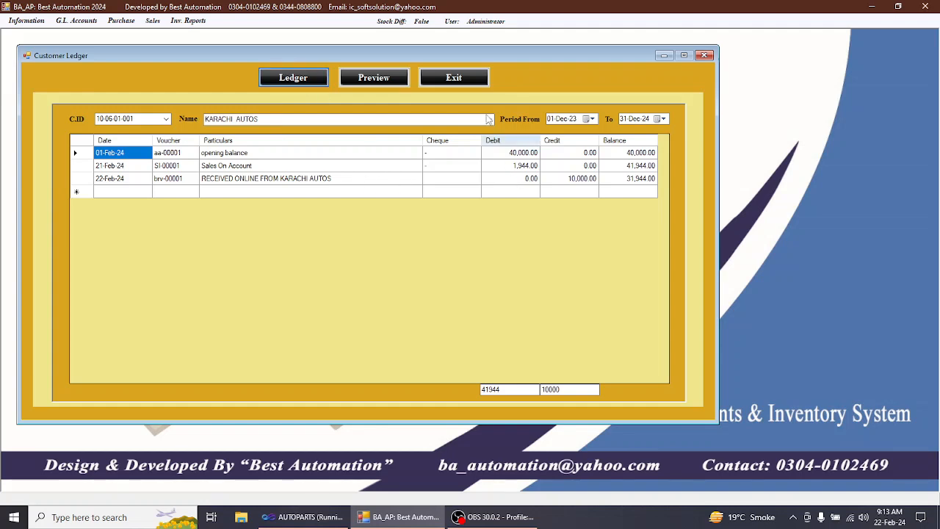
Step: Close the ledger and look up voucher BRV-00001 in Voucher Entry
left_click(471, 82)
key("alt+g")
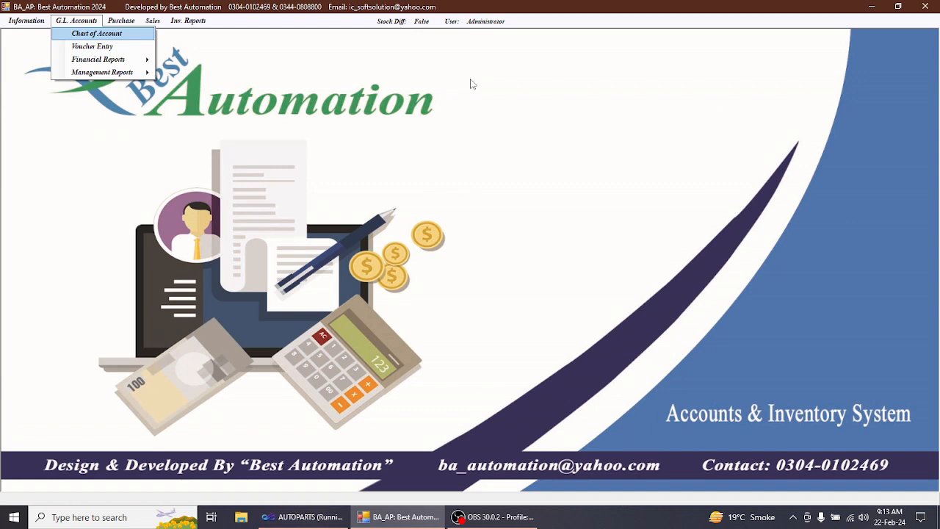
key("Down")
key("Return")
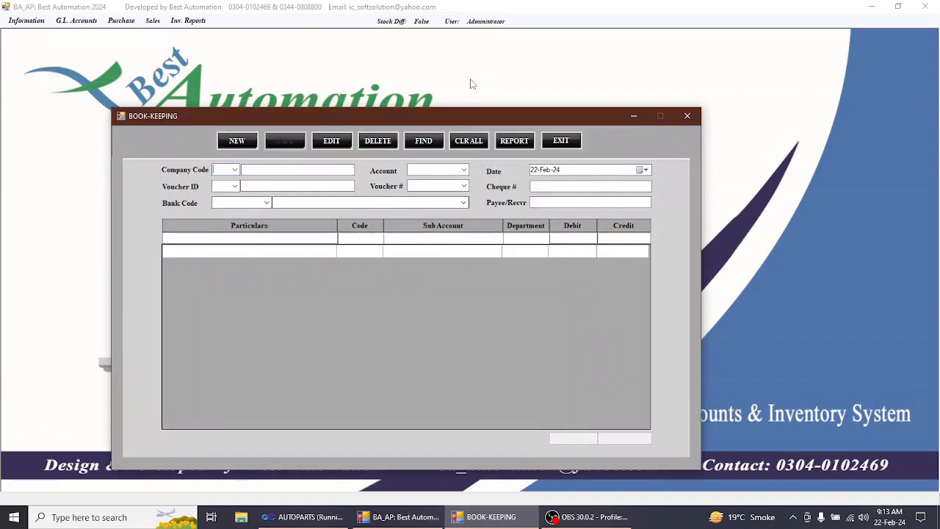
left_click(441, 186)
type("BRV-00001")
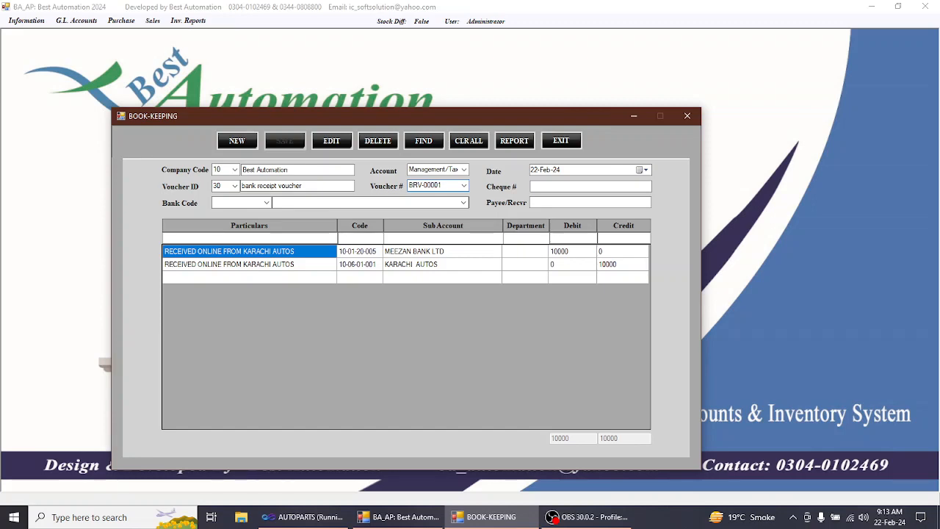
Step: Leave the voucher, open the sales Receipt form and start a new receipt
key("Escape")
key("alt+s")
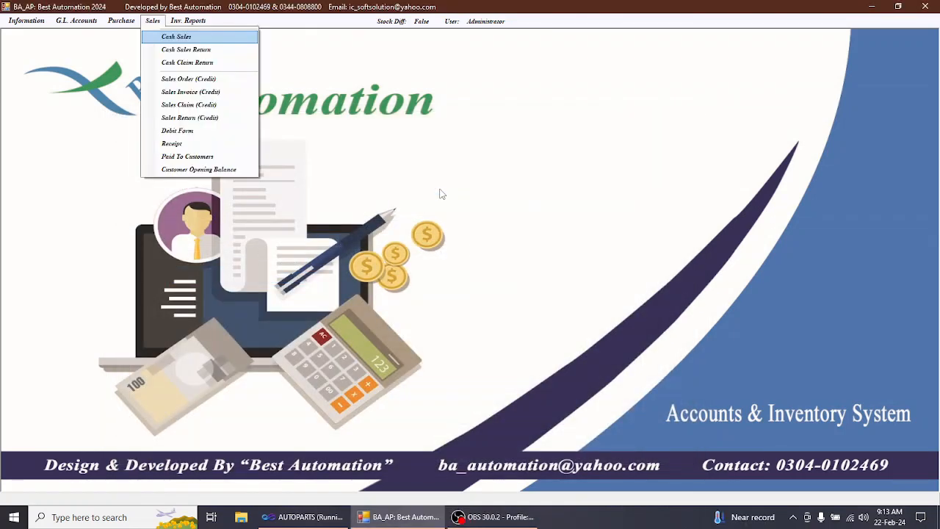
key("Down")
key("Down")
key("Down")
key("Down")
key("Down")
key("Down")
key("Down")
key("Down")
key("Return")
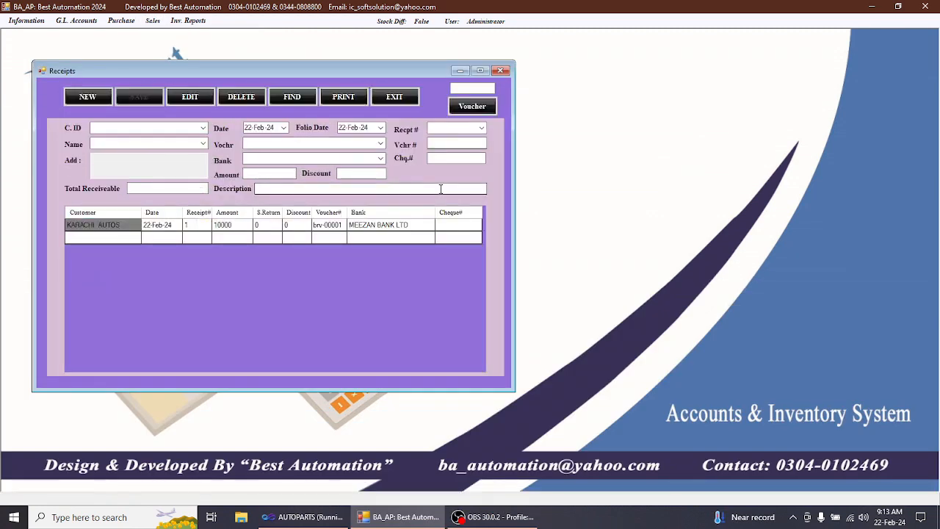
key("alt+n")
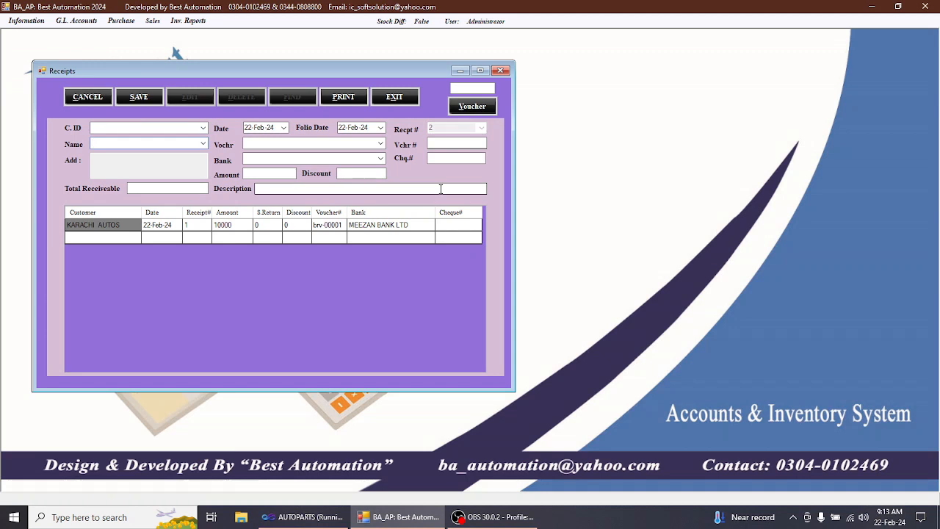
Step: Select KARACHI AUTOS as the customer and cash receipt voucher as the voucher type
type("KA")
key("Down")
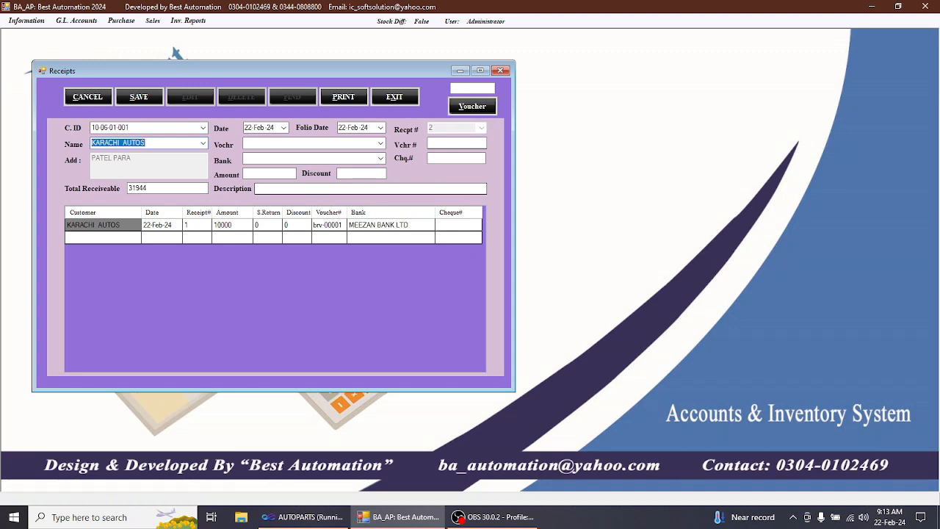
key("Return")
key("Return")
key("Return")
key("Down")
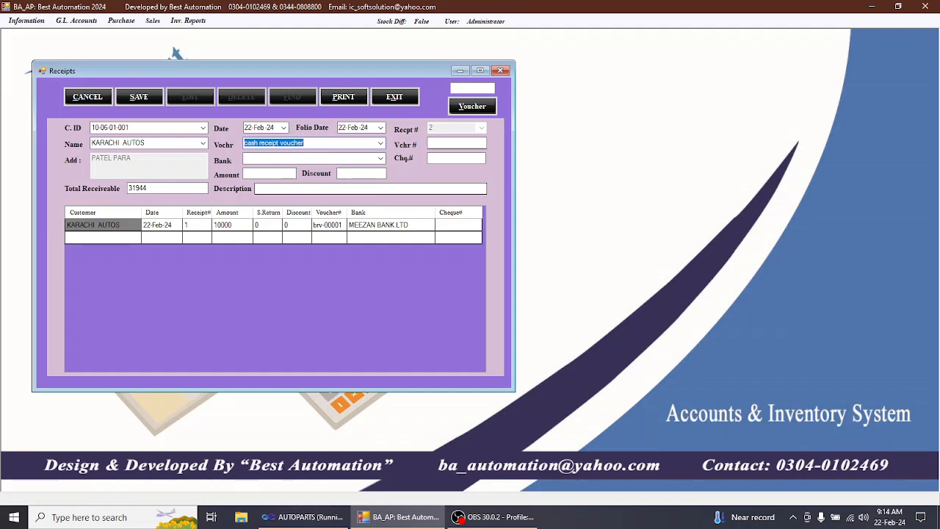
key("Return")
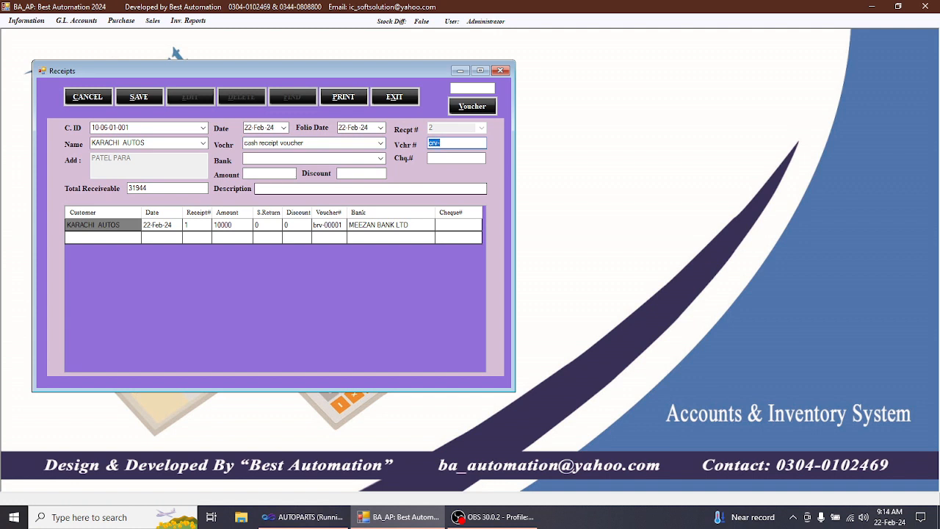
Step: Save the cash receipt with amount 5000 and description "RECEIVED CASH FROM KARACHI AUTOS"
key("Return")
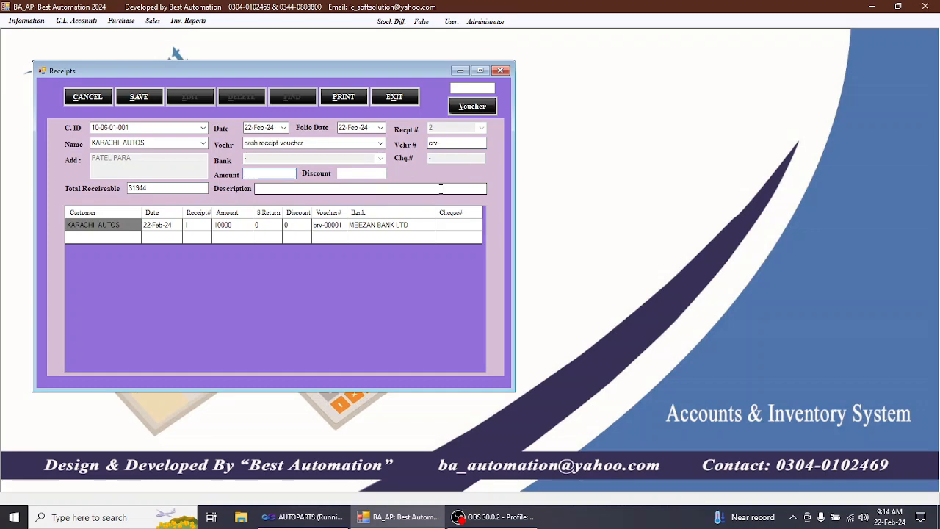
type("5000")
key("Return")
type("R")
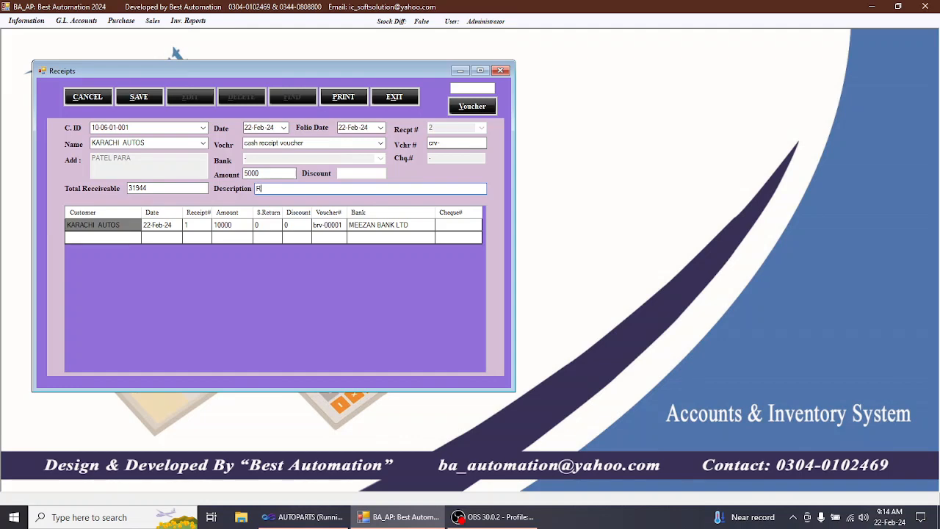
type("ECEIVED CASH FROM KARACHI A")
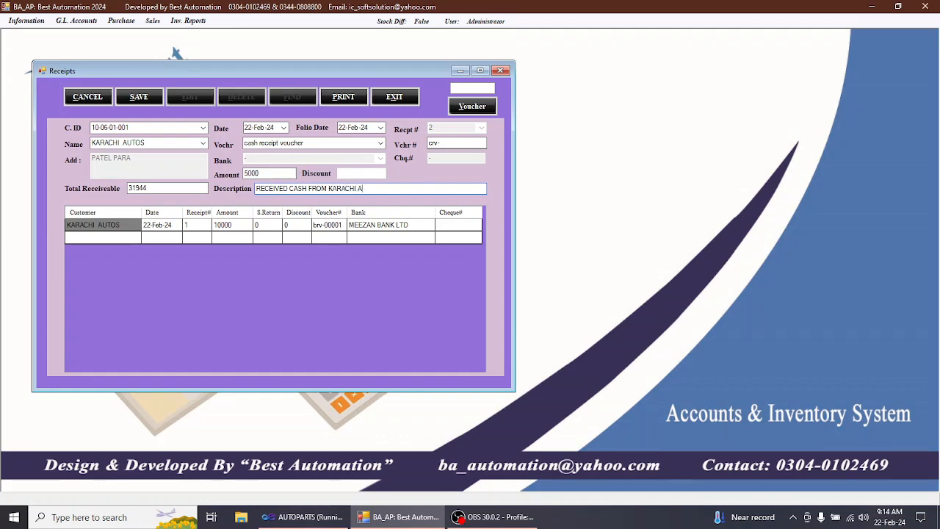
type("UTOS")
left_click(157, 103)
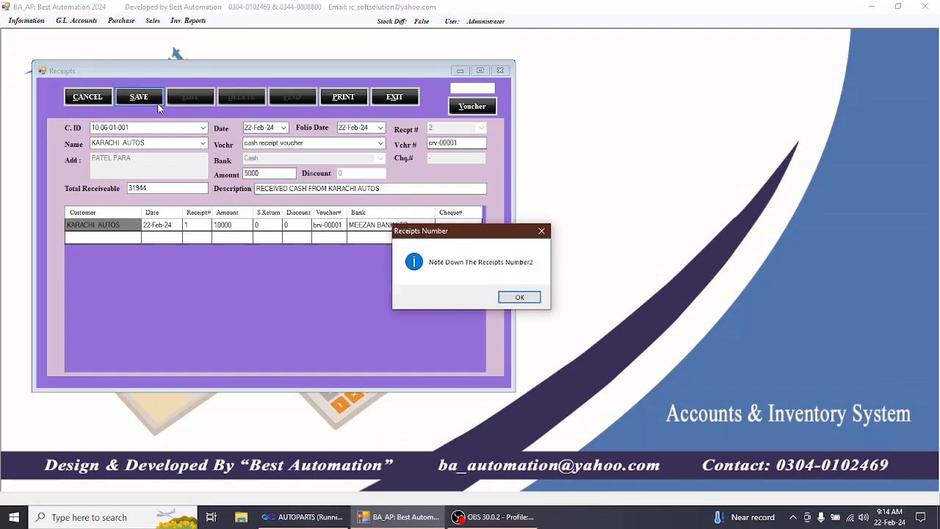
key("Return")
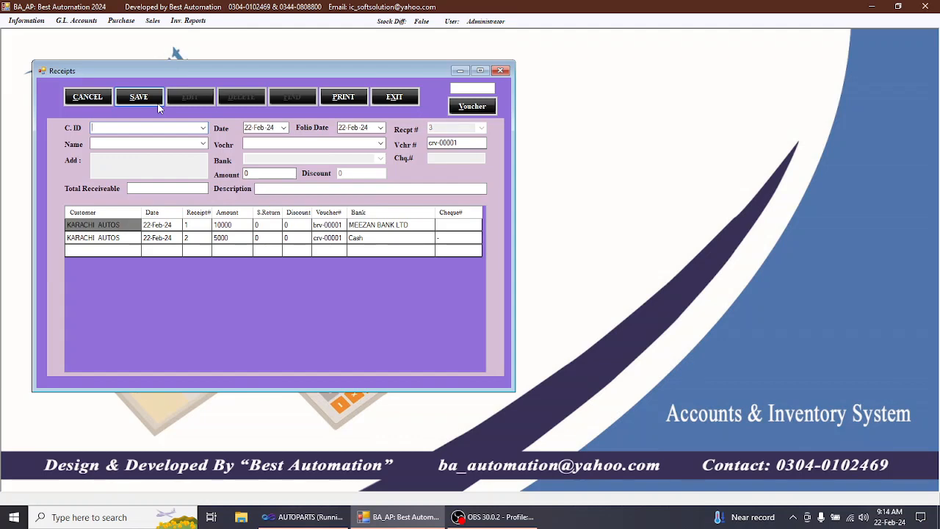
Step: Close the receipt form and look up voucher CRV-00001 in Voucher Entry
key("alt+x")
key("alt+s")
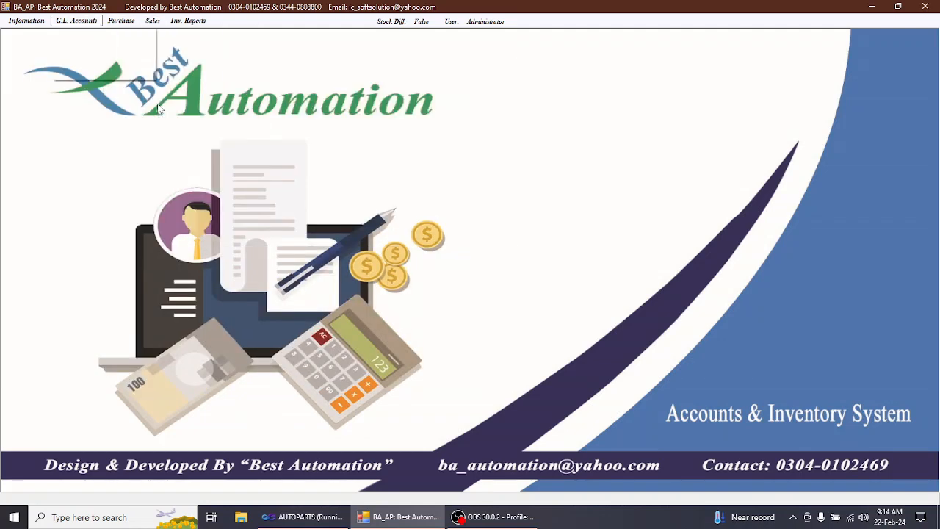
left_click(76, 20)
left_click(87, 44)
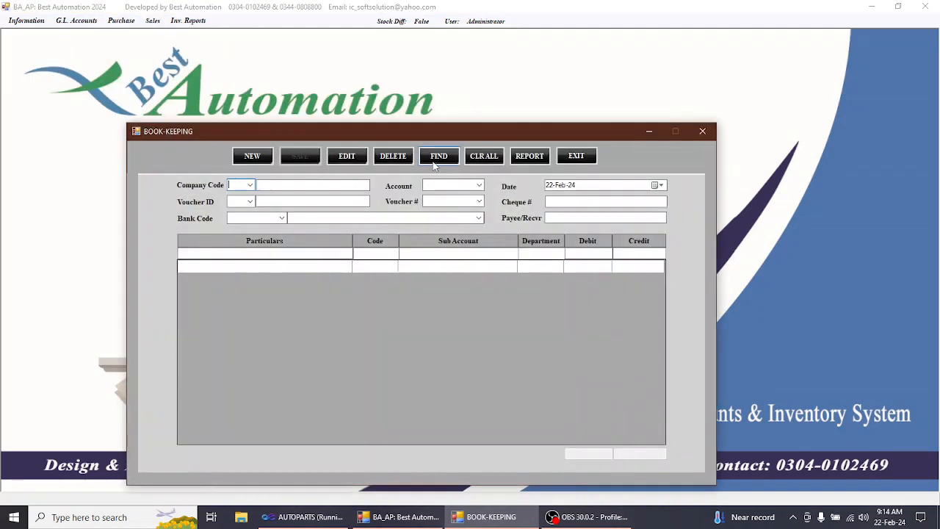
left_click(451, 200)
type("CRV-00001")
key("Return")
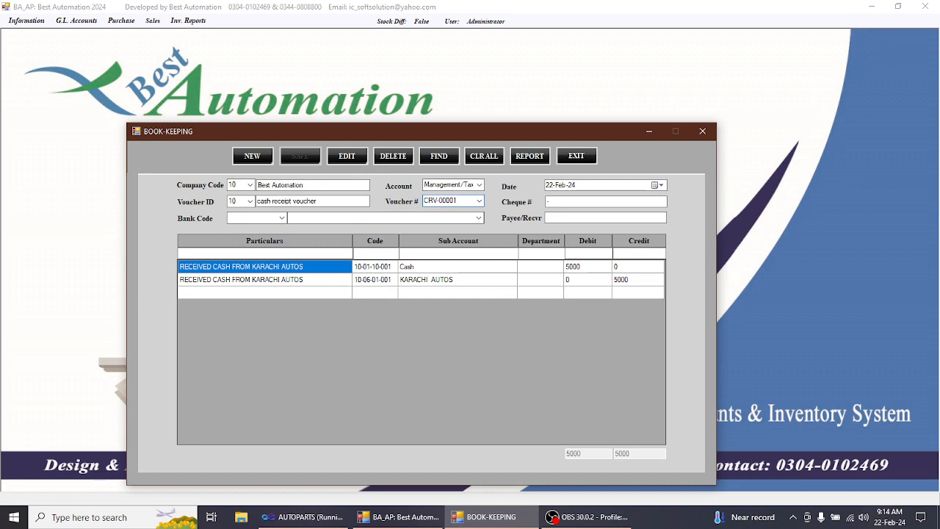
Step: Close the voucher and display the updated Customer Ledger for KARACHI AUTOS
key("Escape")
key("alt+s")
key("Right")
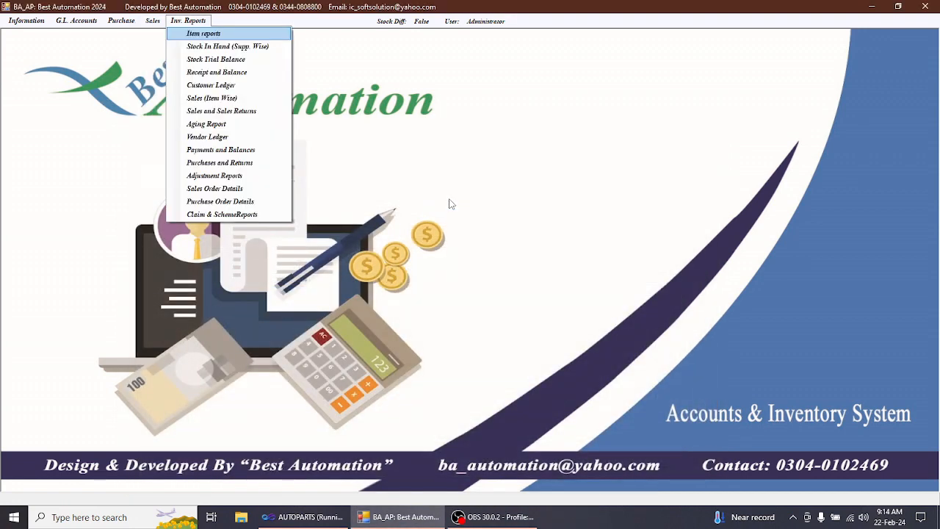
key("Down")
key("Down")
key("Down")
key("Down")
key("Return")
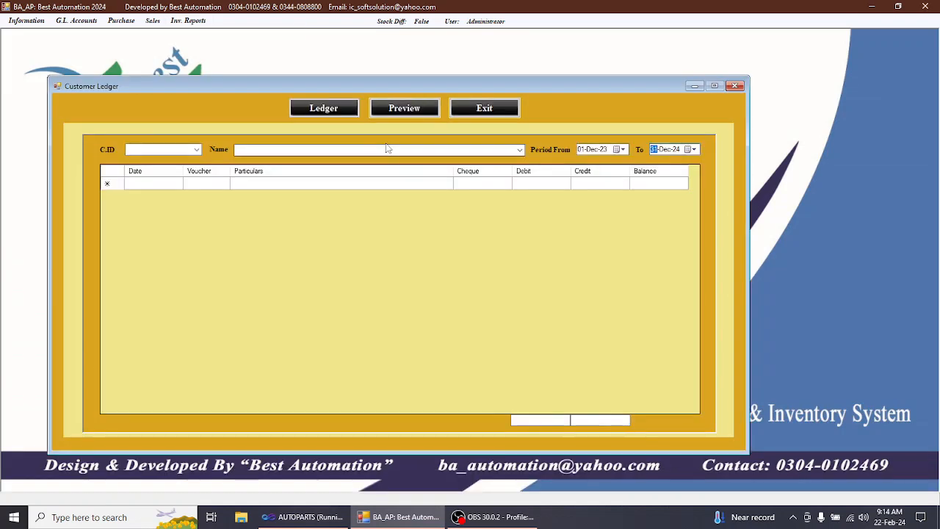
type("ka")
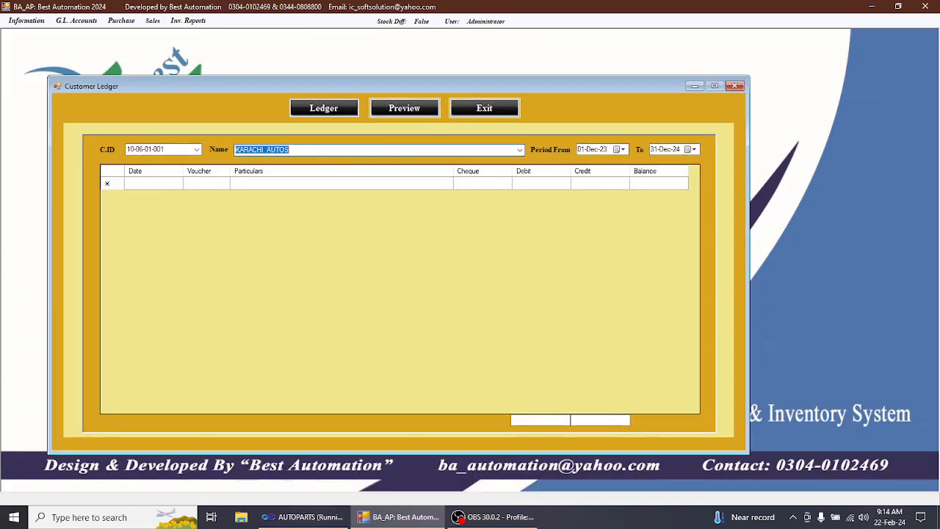
key("Return")
left_click(329, 108)
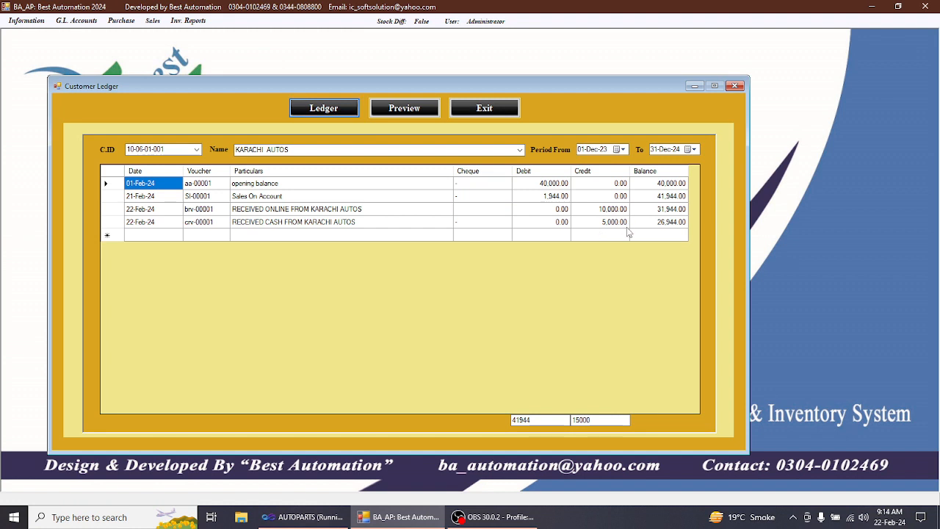
Step: Close the customer ledger and load receipt number 2 in the sales Receipts form
left_click(509, 107)
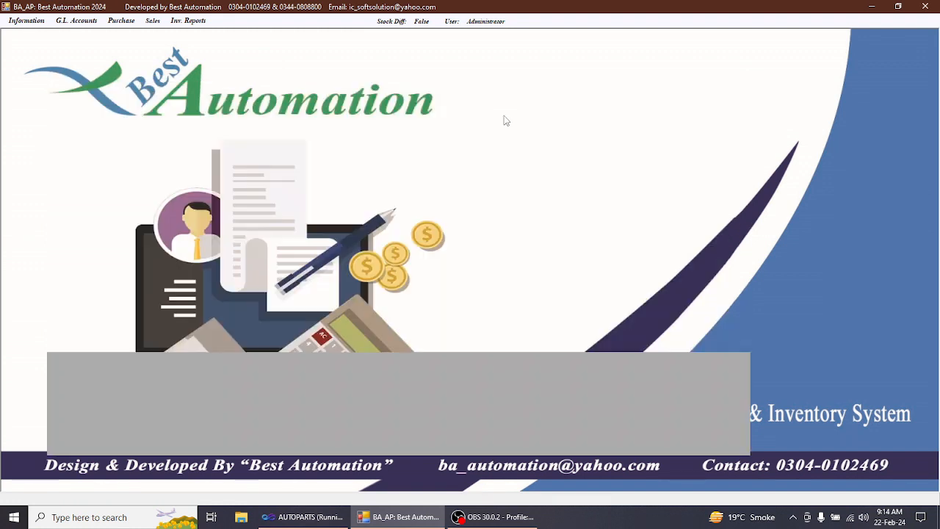
left_click(153, 21)
key("Down")
key("Down")
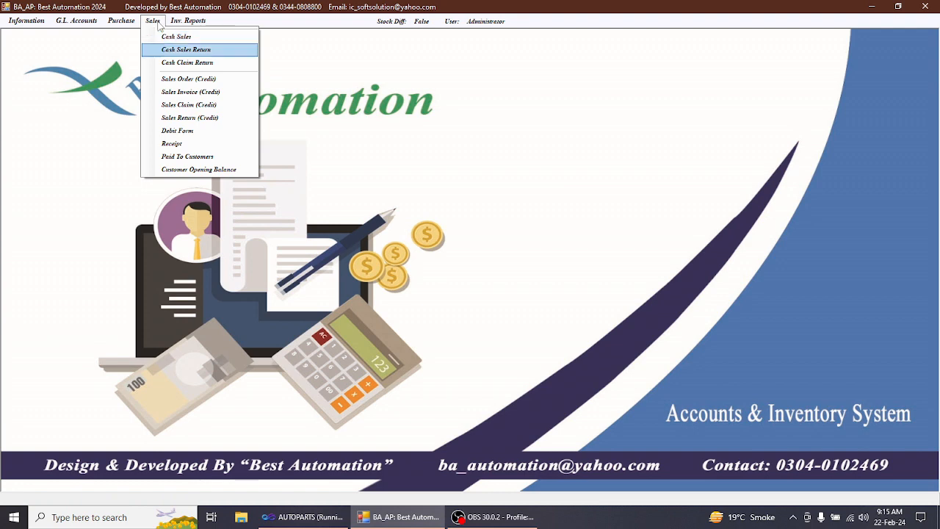
key("Down")
key("Down")
key("Down")
key("Down")
key("Down")
key("Down")
key("Down")
key("Return")
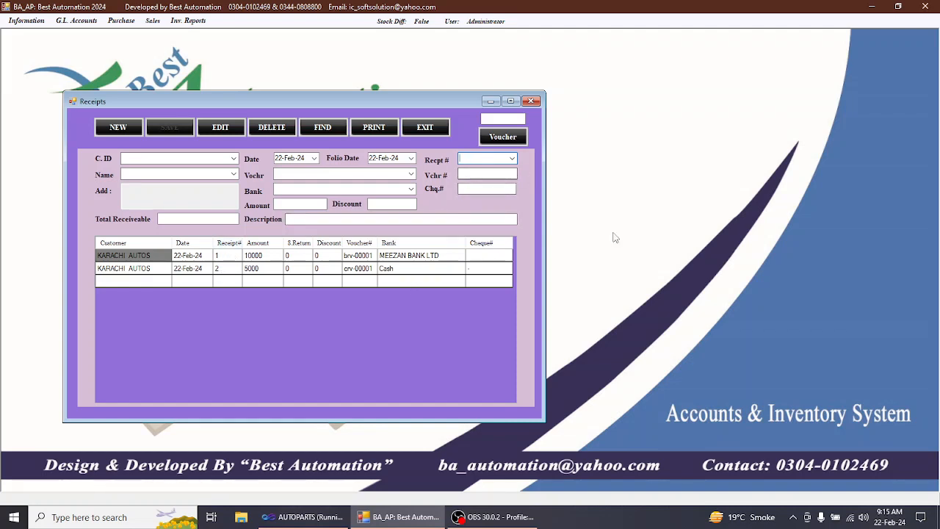
type("2")
key("Return")
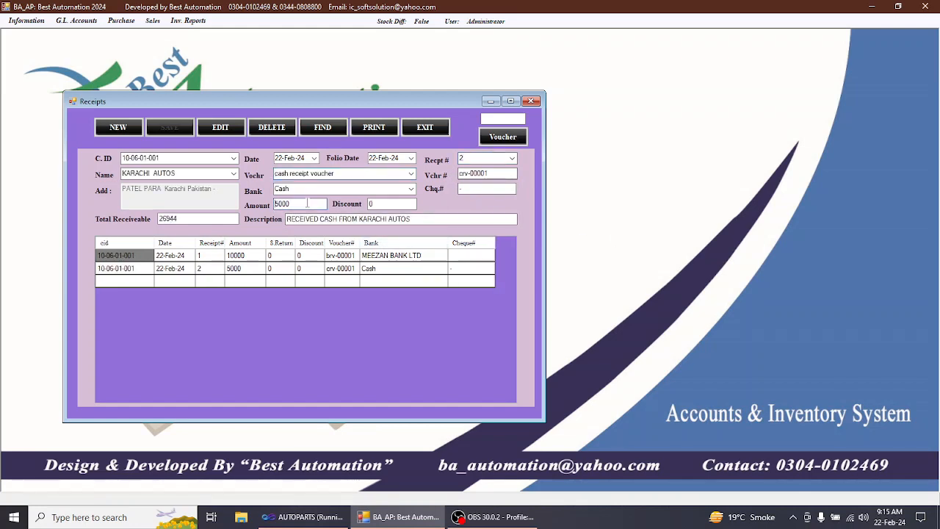
Step: Change the receipt amount to 6000, append "SLIP #12" to the description, and save the edit
type("6")
left_click(413, 220)
type("SLIP #12")
left_click(223, 129)
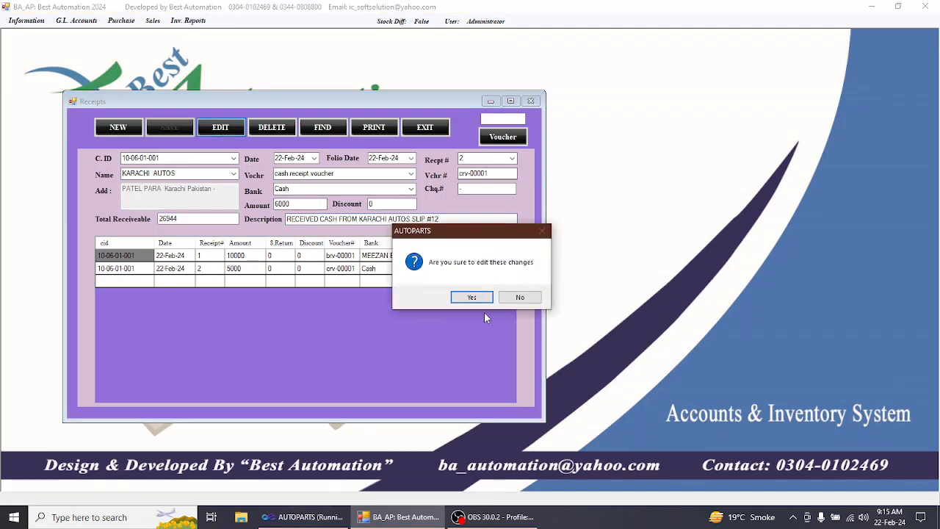
left_click(472, 298)
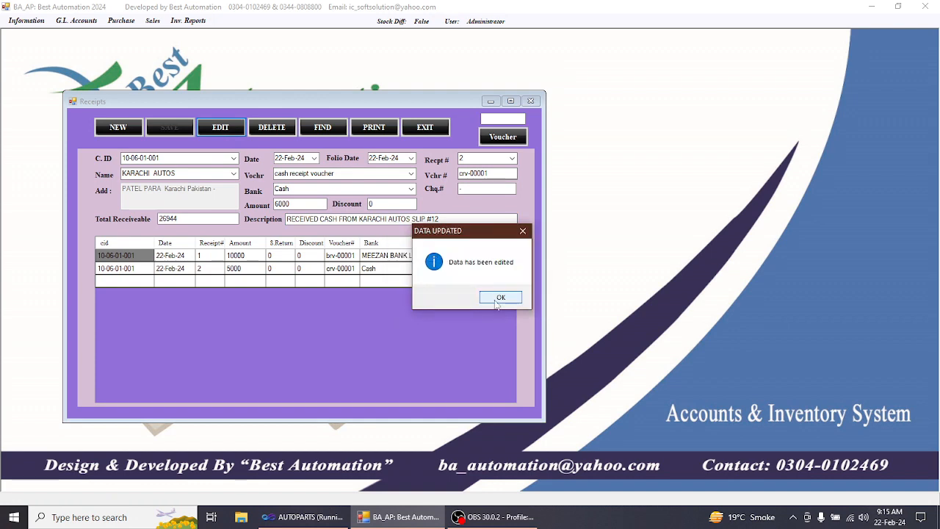
left_click(495, 296)
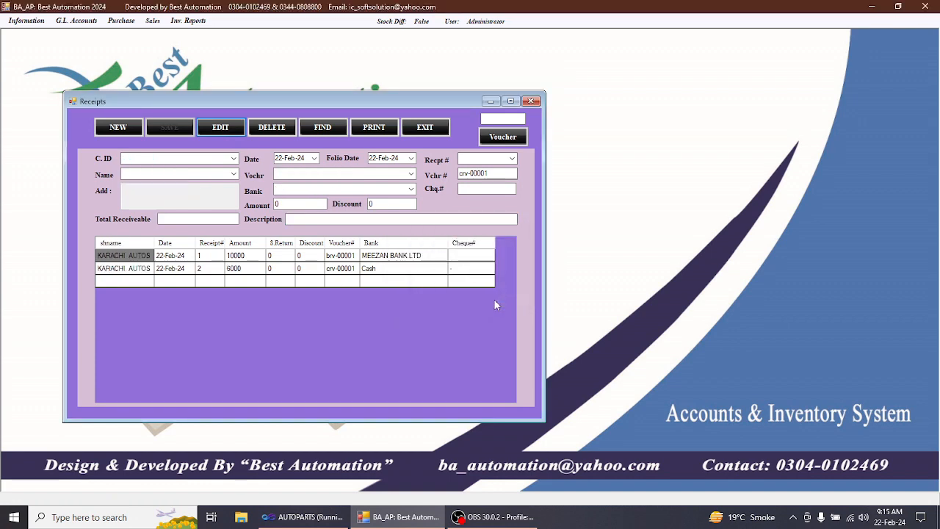
Step: Reload receipt number 2 to check the edited amount and description
left_click(478, 160)
type("2")
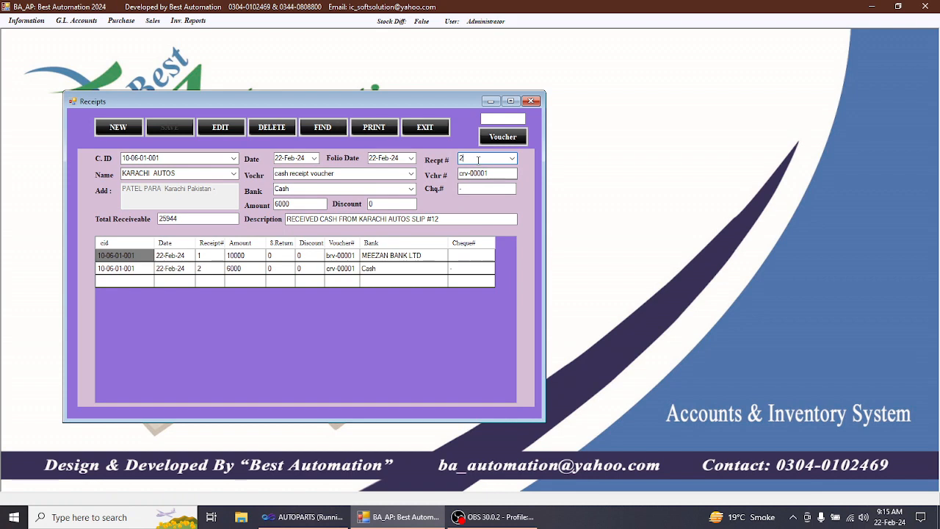
left_click(287, 204)
Step: Close the receipt form and display the Customer Ledger for KARACHI AUTOS to check the edited cash receipt
key("Escape")
key("Down")
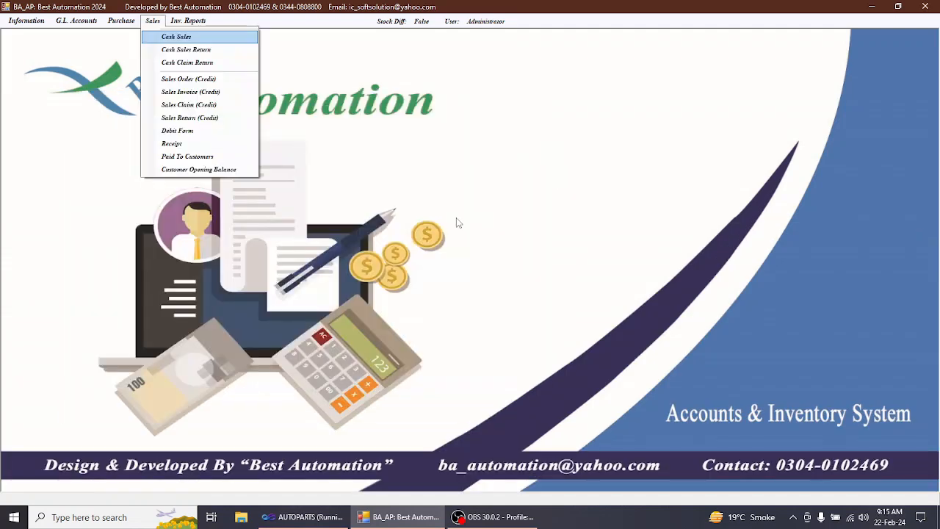
key("Right")
key("Down")
key("Down")
key("Down")
key("Right")
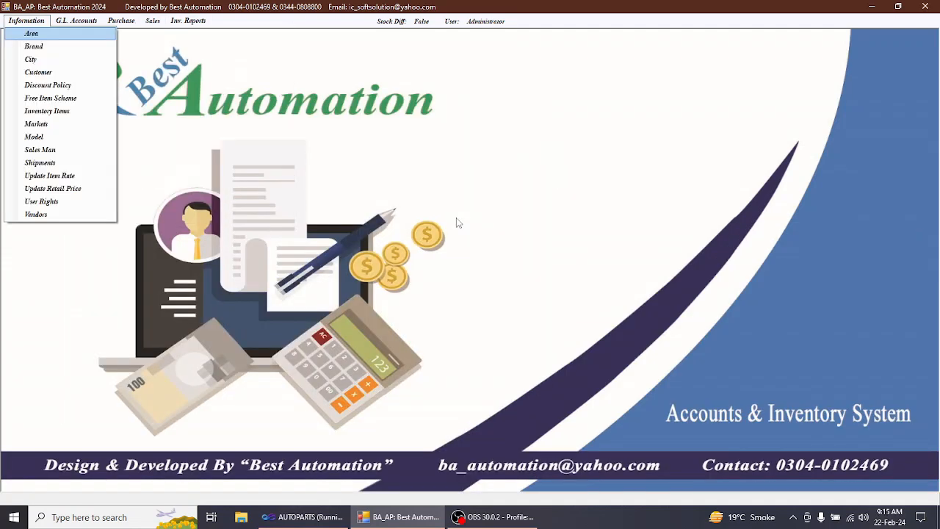
key("Right")
key("Right")
key("Right")
key("Right")
key("Down")
key("Down")
key("Down")
key("Down")
key("Return")
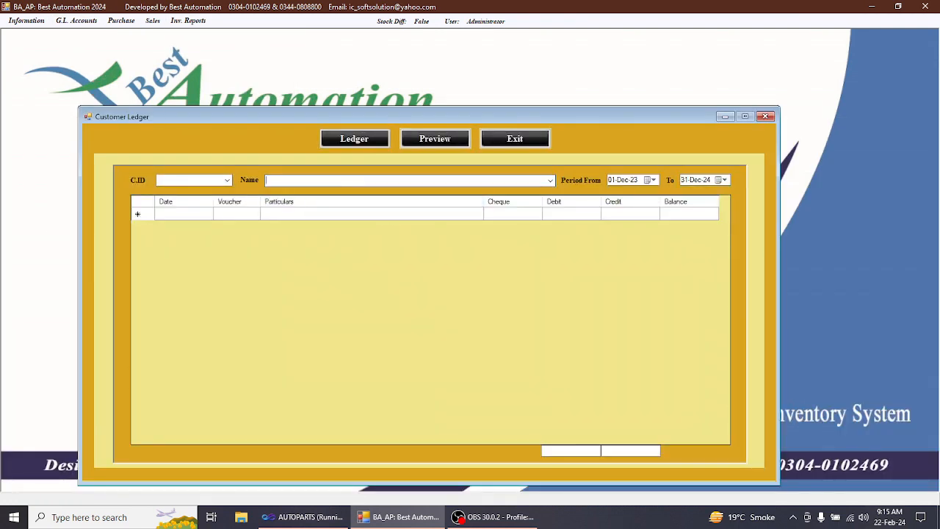
type("KA")
key("Return")
left_click(361, 141)
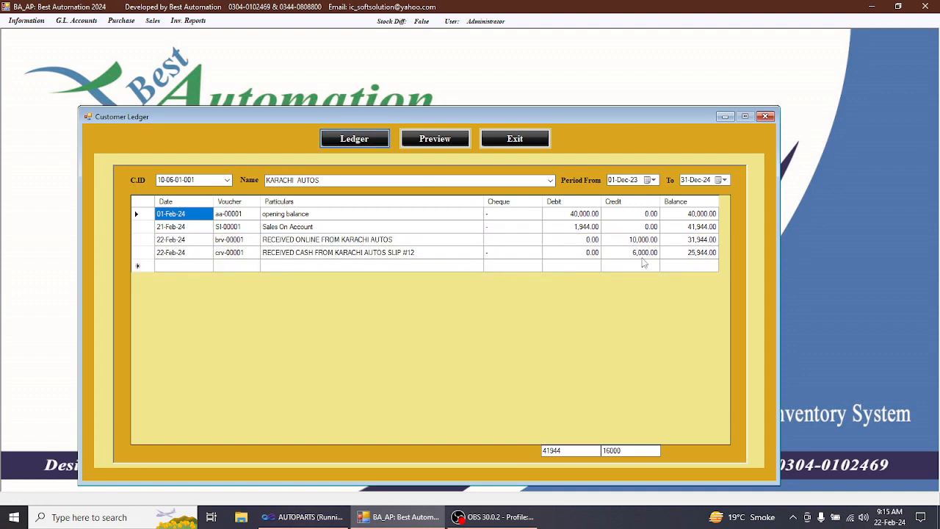
Step: Close the ledger and look up voucher CRV-00001 in Voucher Entry
key("Escape")
key("alt+s")
key("Left")
key("Left")
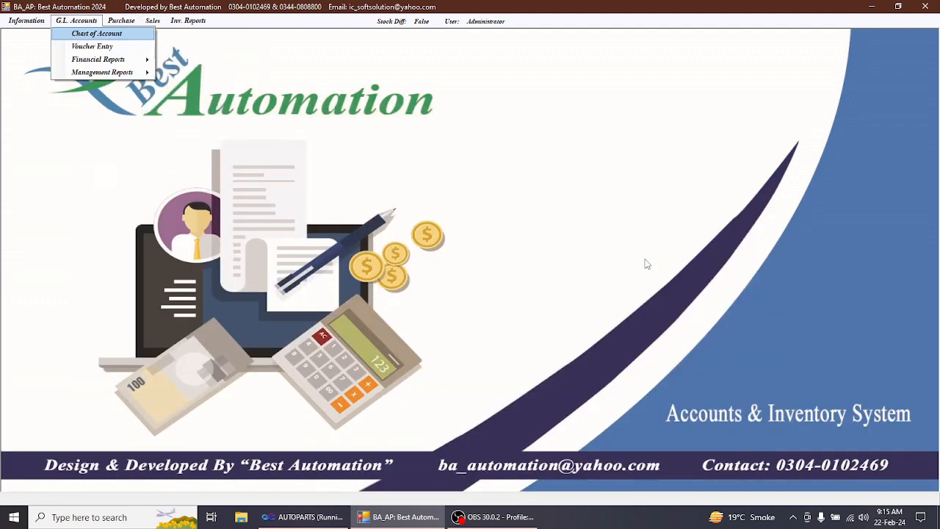
key("Down")
key("Return")
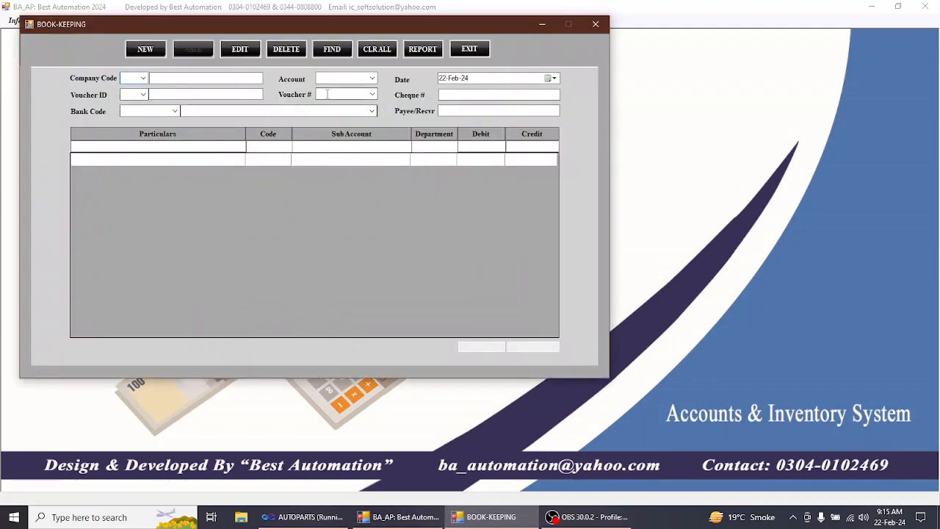
left_click(326, 94)
type("CRV-00001")
key("Return")
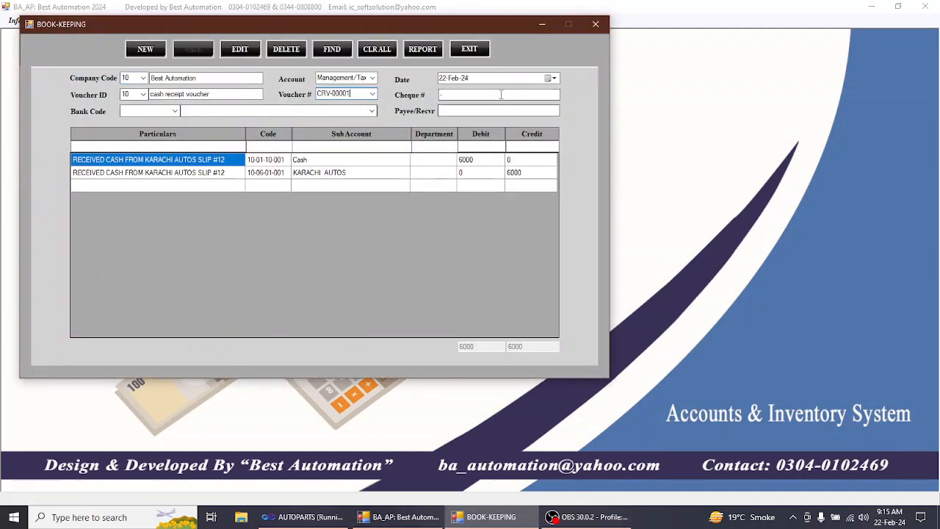
Step: Close the voucher and open the sales Receipts form
left_click(472, 49)
left_click(175, 22)
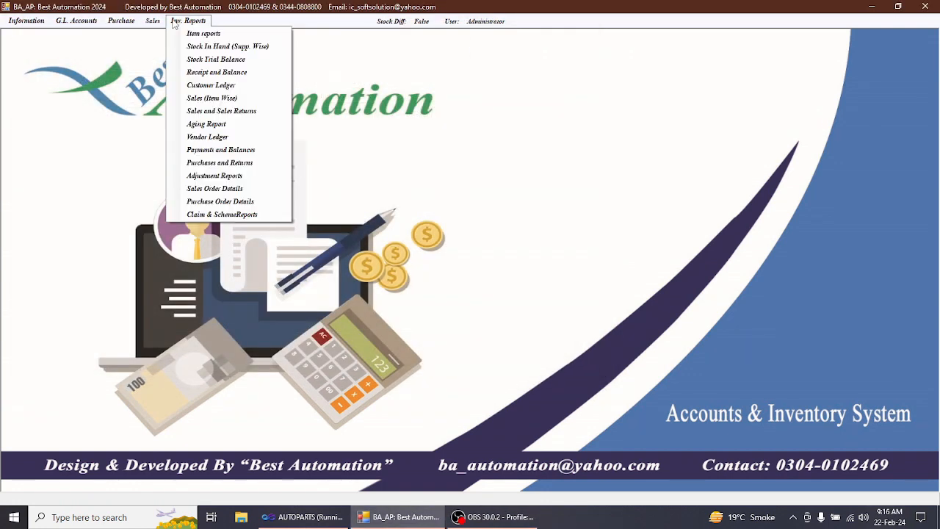
key("Left")
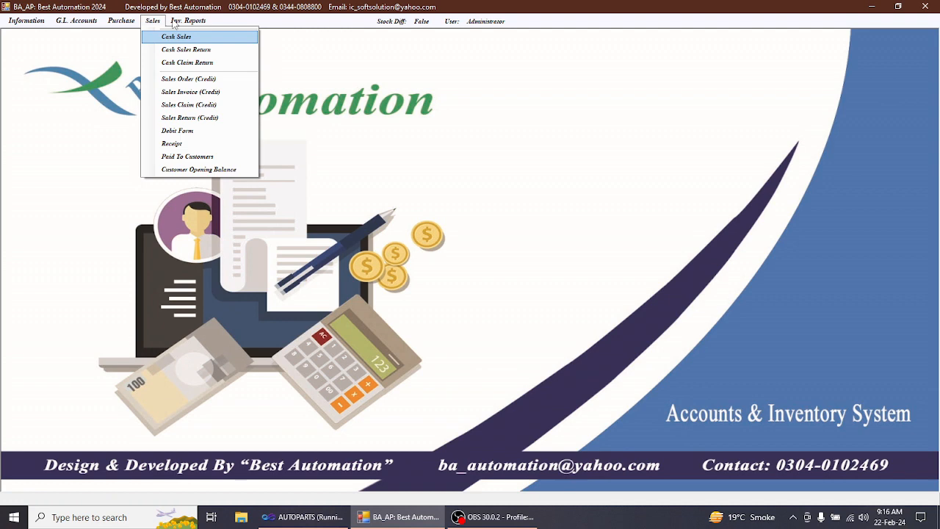
key("Down")
key("Down")
key("Down")
key("Down")
key("Down")
key("Down")
key("Down")
key("Down")
key("Return")
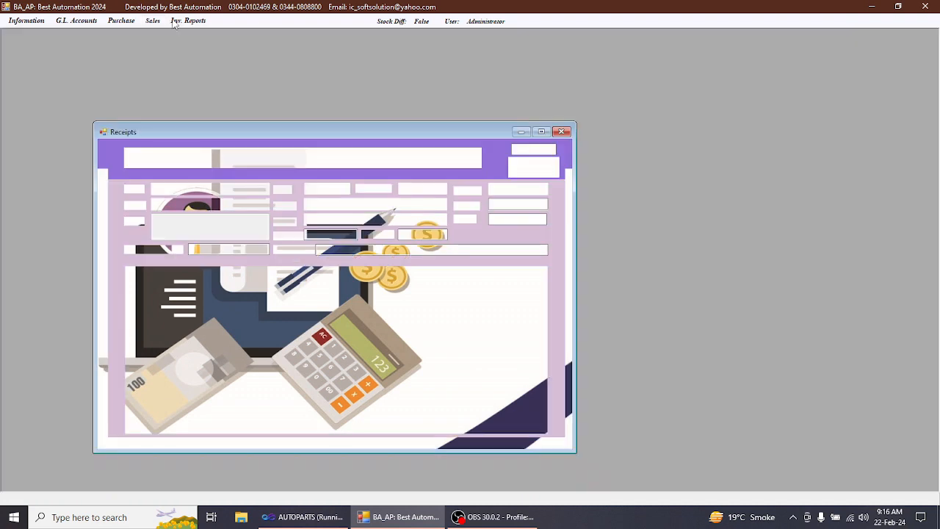
Step: Start a new receipt for customer KARACHI AUTOS with Journal voucher as the voucher type
key("alt+n")
type("KARACHI AUTOS")
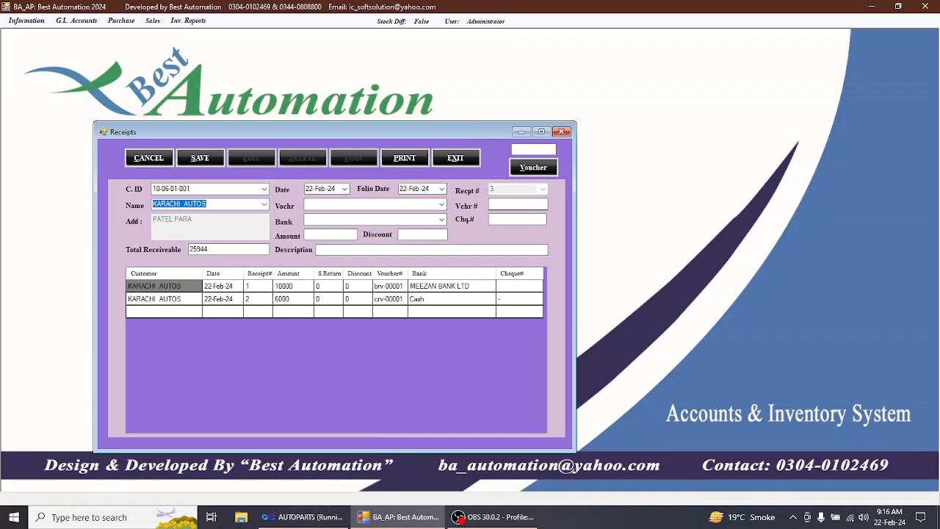
key("Return")
key("Return")
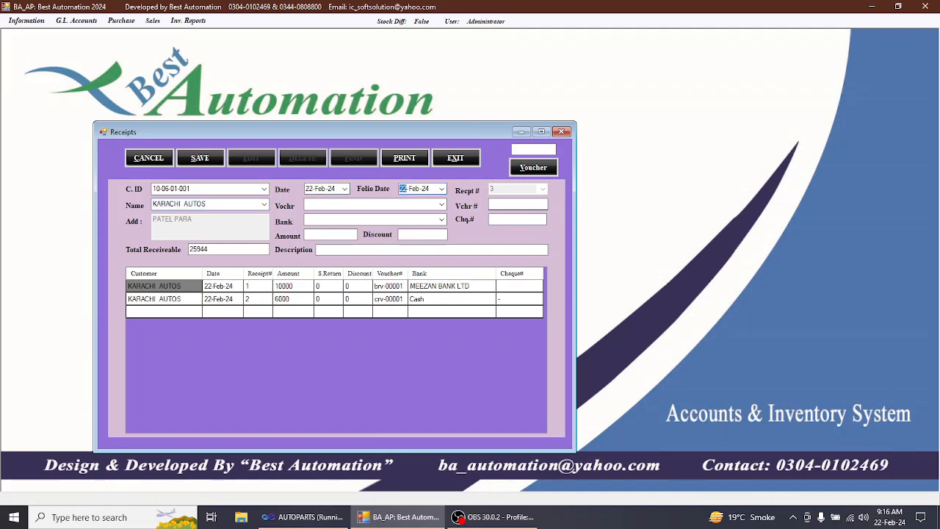
key("Return")
key("Down")
key("Down")
key("Down")
key("Return")
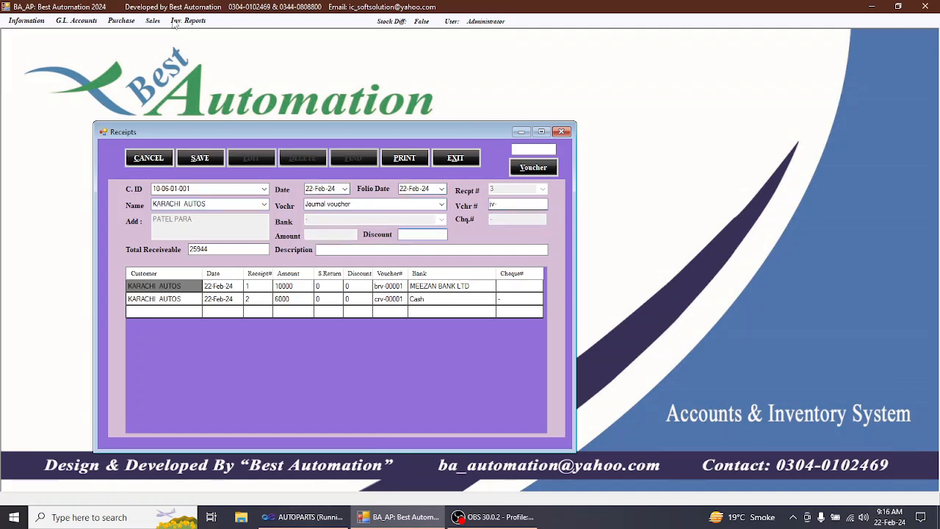
Step: Save the journal receipt with a discount of 44 and the description "LESS RATE DIFFERENCE AMOUNT"
type("44")
key("Return")
type("LESS RATE")
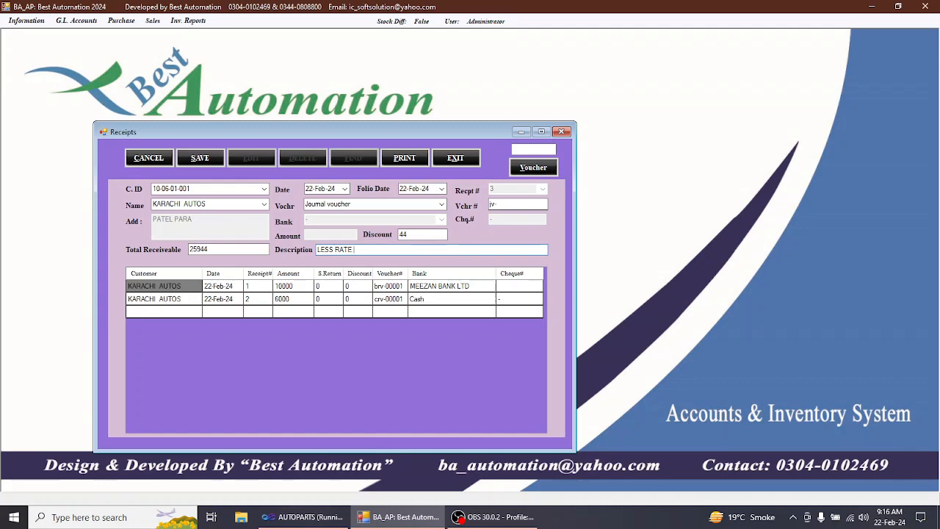
type(" DIFFERENCE AMOUNT")
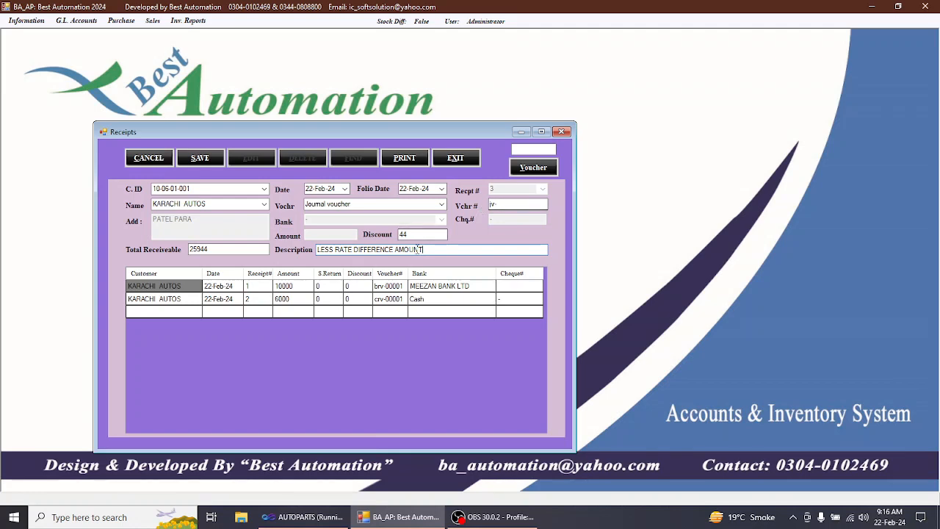
left_click(402, 234)
left_click(204, 162)
key("Return")
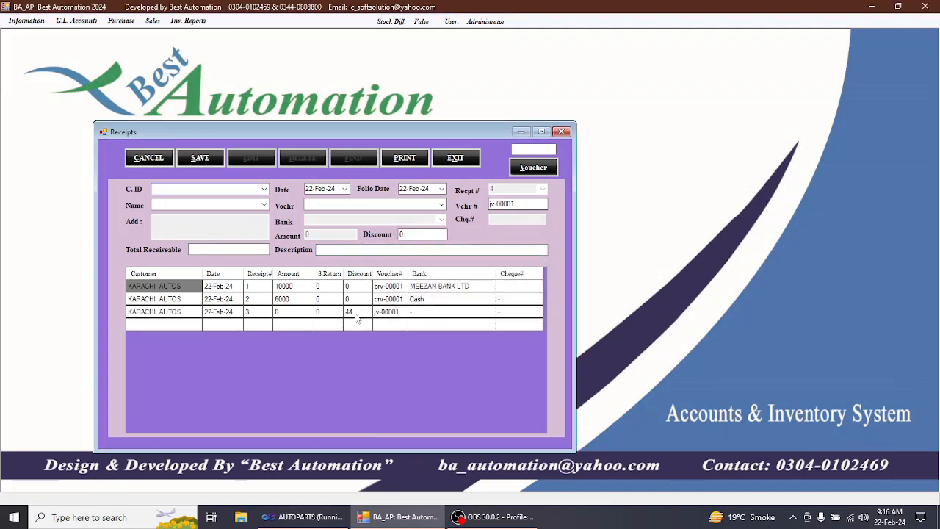
Step: Close the receipt form and display the Customer Ledger for KARACHI AUTOS to check the discount entry
key("alt+x")
key("alt+s")
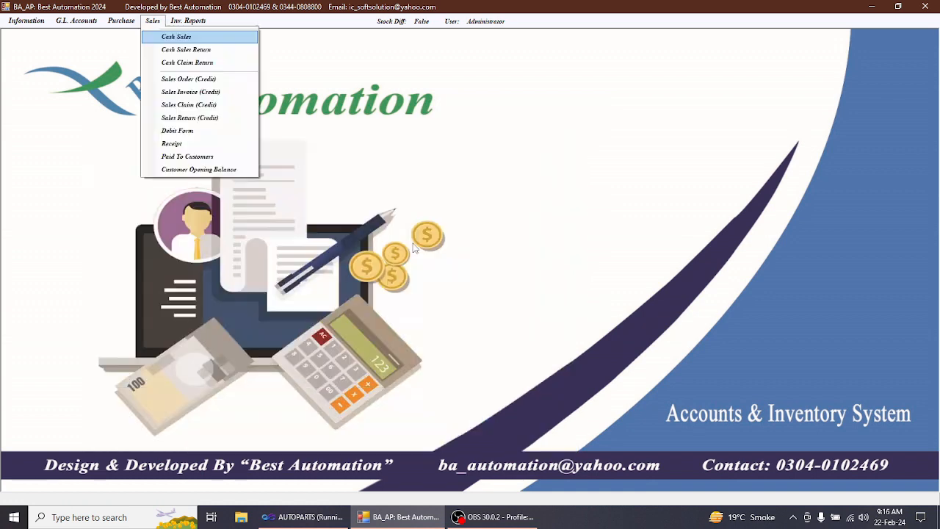
key("Right")
key("Down")
key("Down")
key("Down")
key("Down")
key("Return")
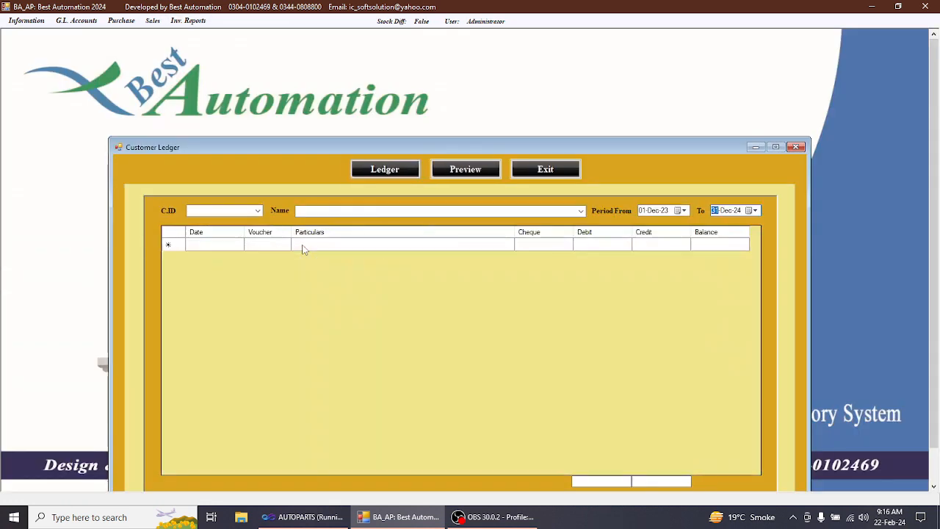
left_click(325, 211)
type("k")
key("Down")
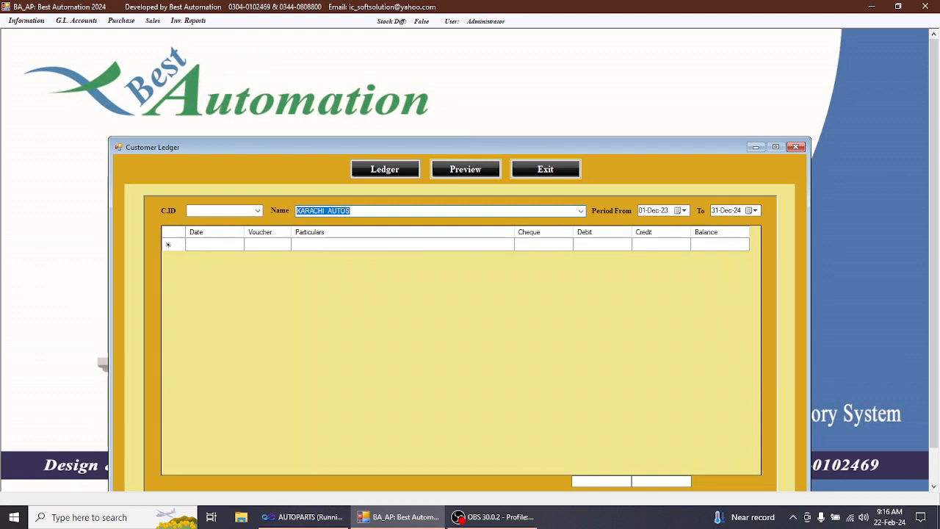
left_click(384, 169)
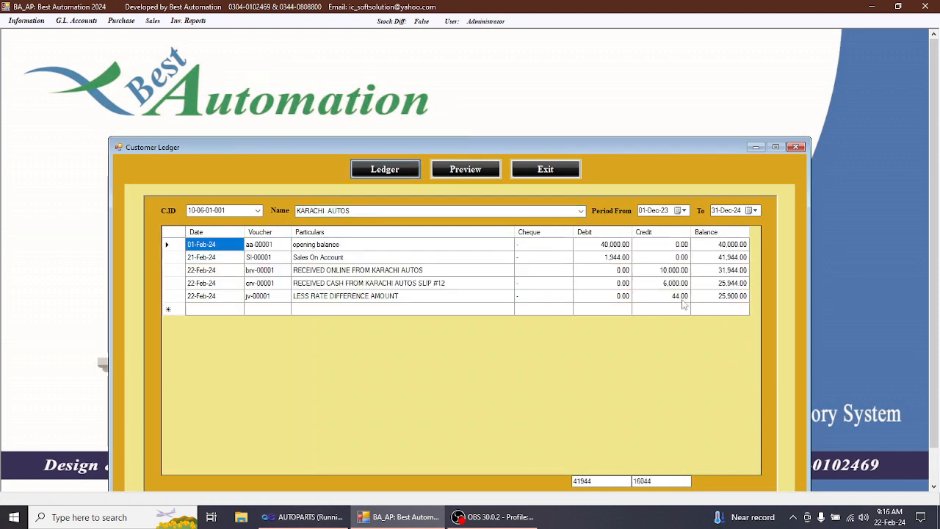
Step: Close the ledger, look up voucher JV-00001 in Voucher Entry, and select its Receipt Discount to Party line
left_click(539, 177)
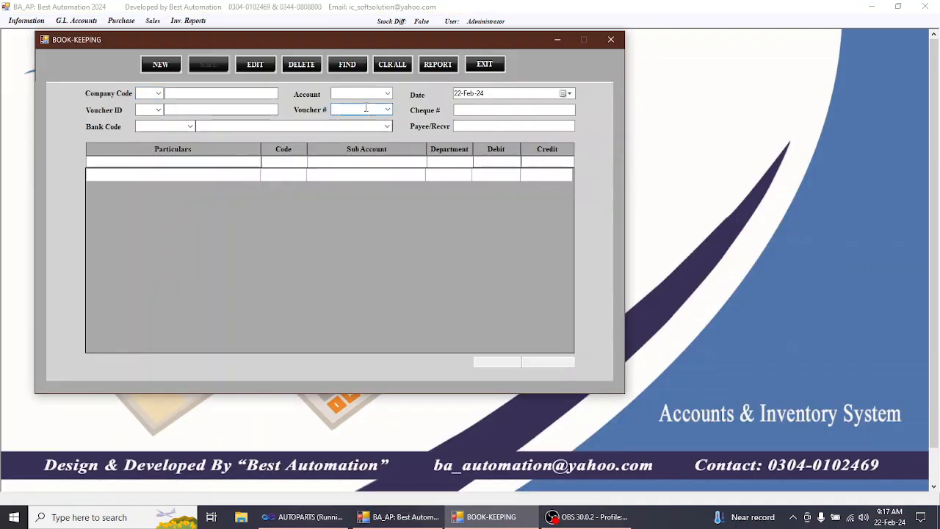
left_click(366, 108)
type("JV-000101")
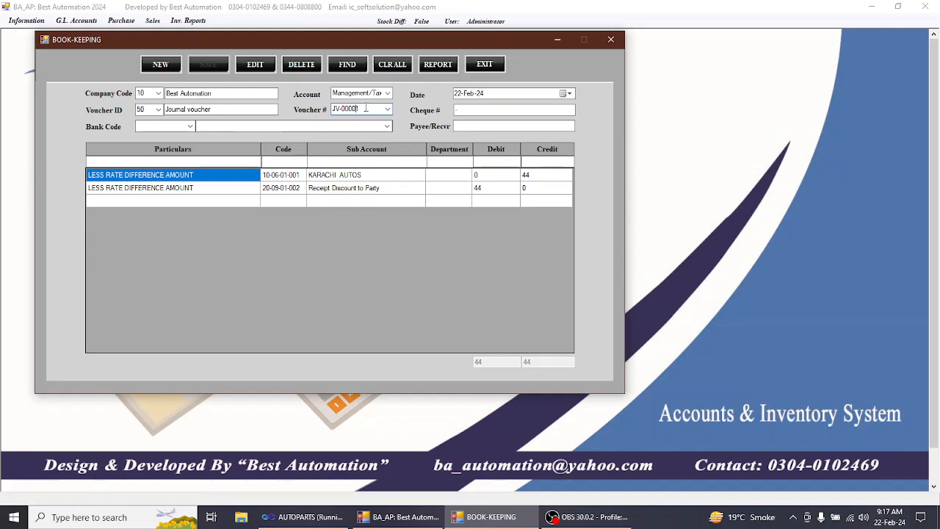
left_click(397, 190)
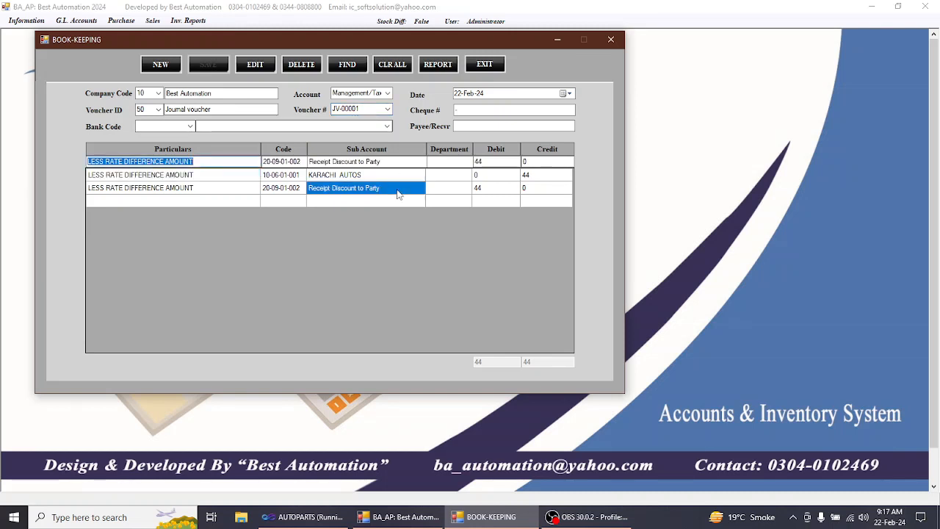
Step: Close the voucher and load receipt number 3 in the sales Receipts form
left_click(495, 68)
key("alt+s")
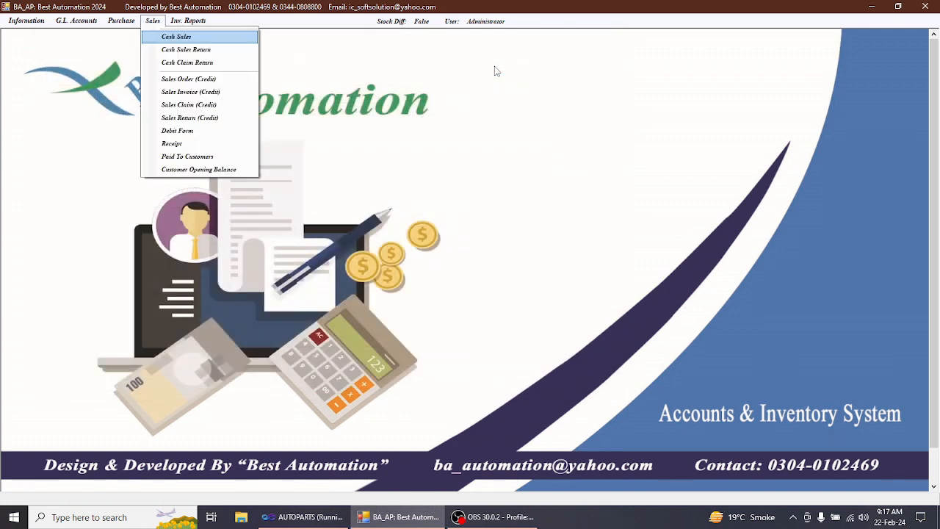
key("Down")
key("Down")
key("Down")
key("Down")
key("Down")
key("Down")
key("Down")
key("Down")
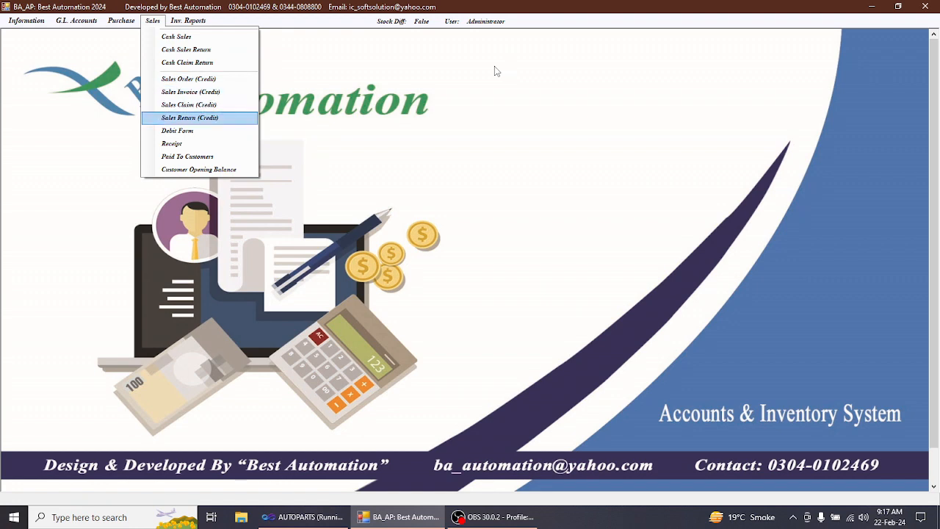
key("Return")
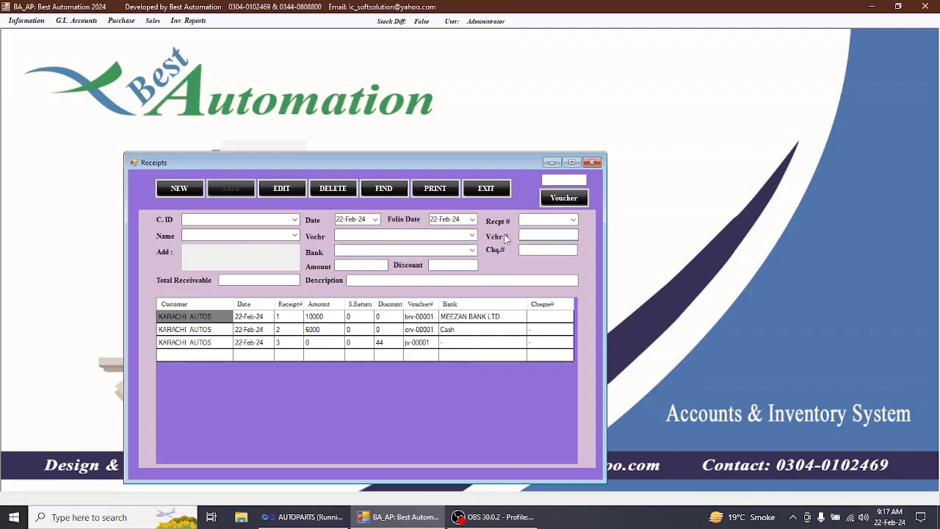
left_click(532, 220)
type("3")
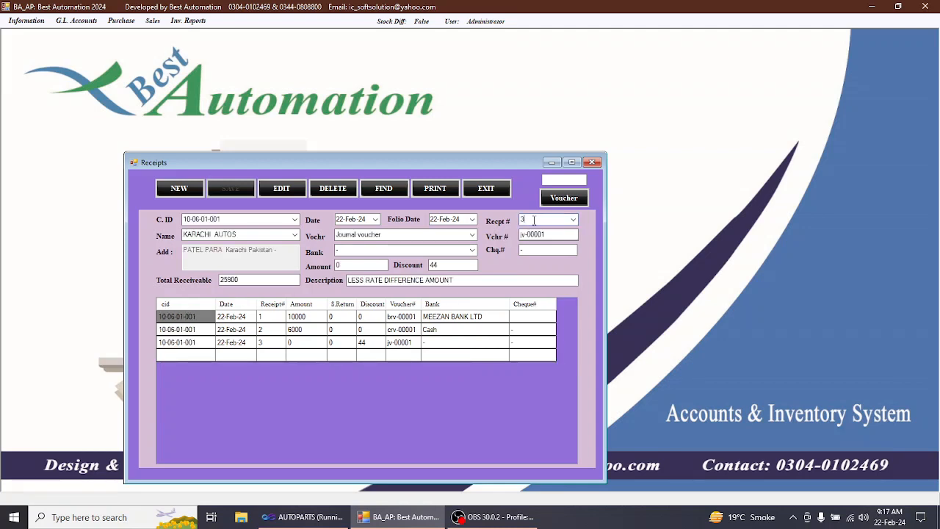
Step: Delete journal receipt number 3 of KARACHI AUTOS, confirm the deletion, and close the Receipts form
key("Return")
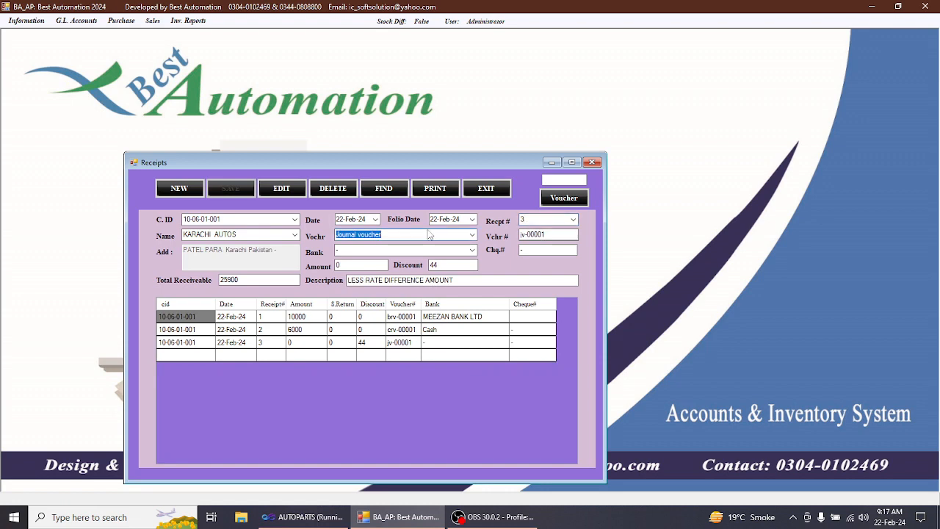
left_click(322, 189)
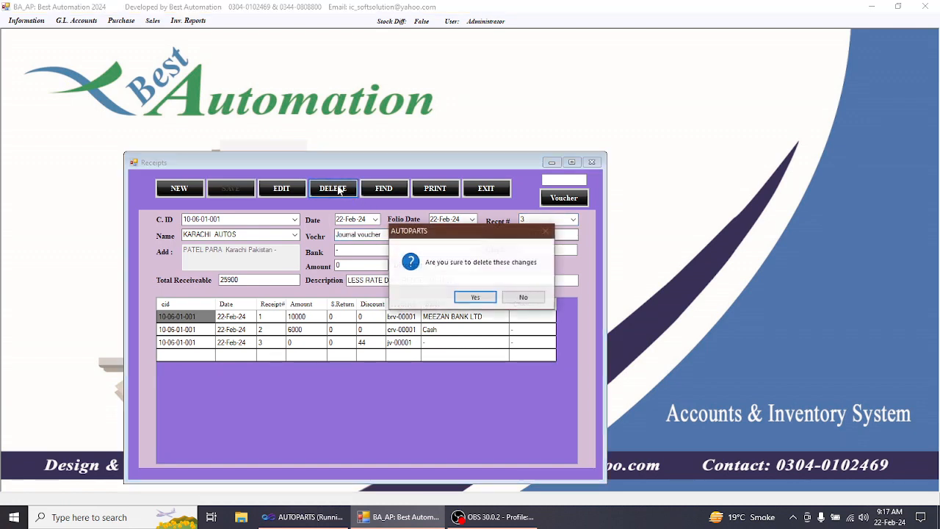
left_click(476, 297)
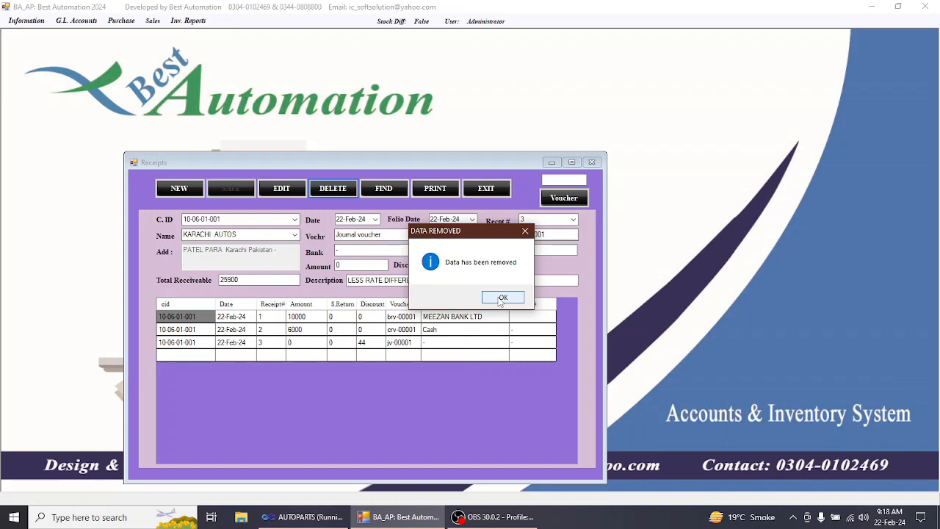
left_click(502, 298)
key("Escape")
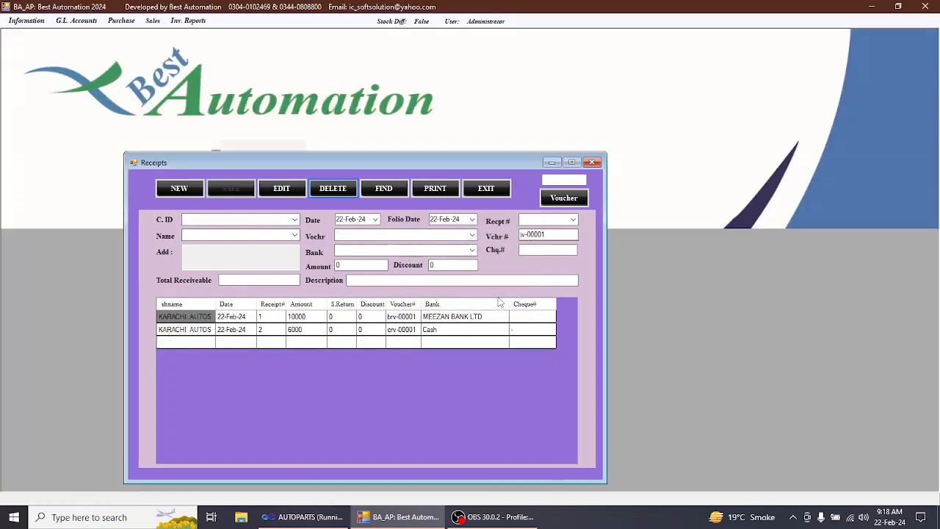
Step: Display the Customer Ledger for KARACHI AUTOS to check its entries after the receipt deletion, and close the ledger
key("alt+s")
key("Right")
key("Down")
key("Down")
key("Down")
key("Down")
key("Return")
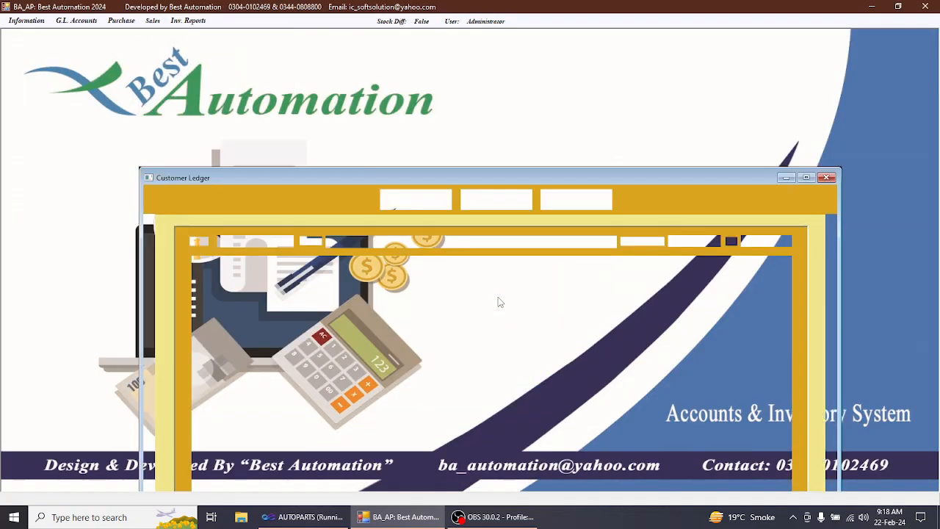
left_click(508, 240)
type("KARACHI AUTOS")
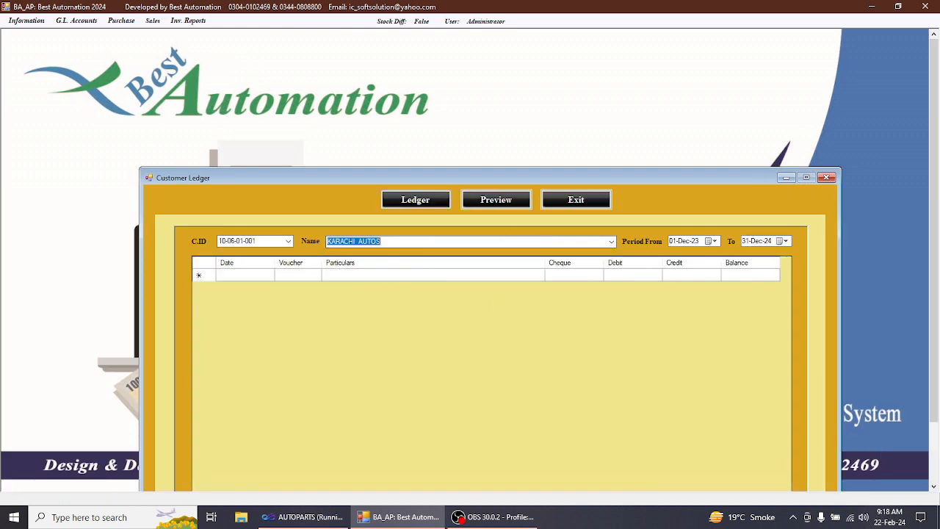
left_click(438, 205)
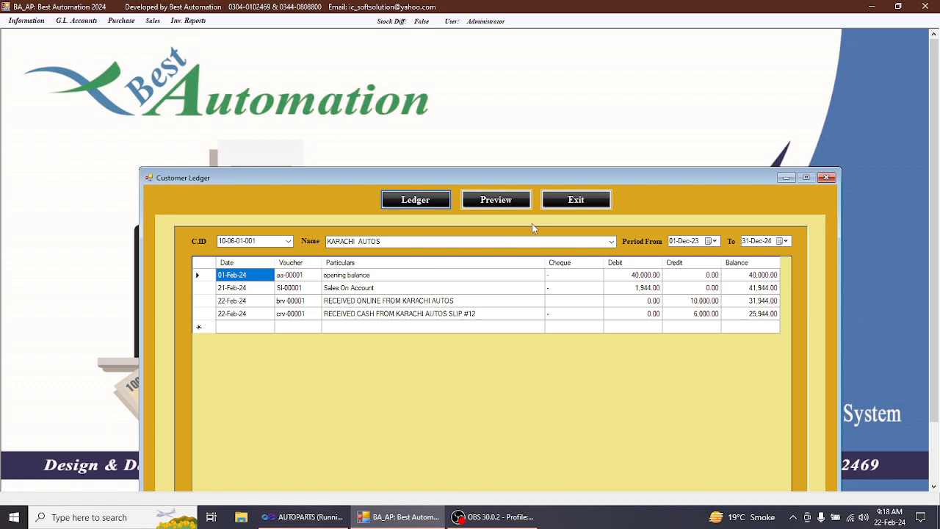
left_click(569, 205)
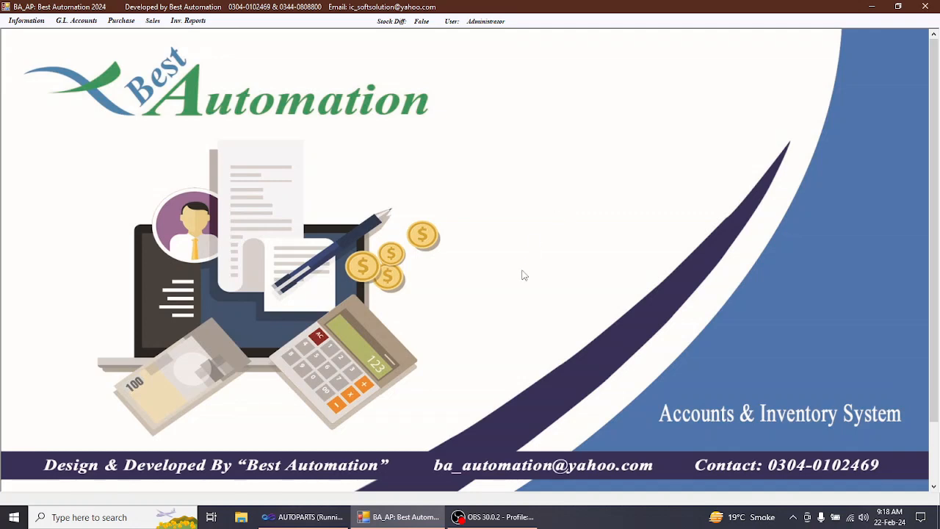
left_click(458, 517)
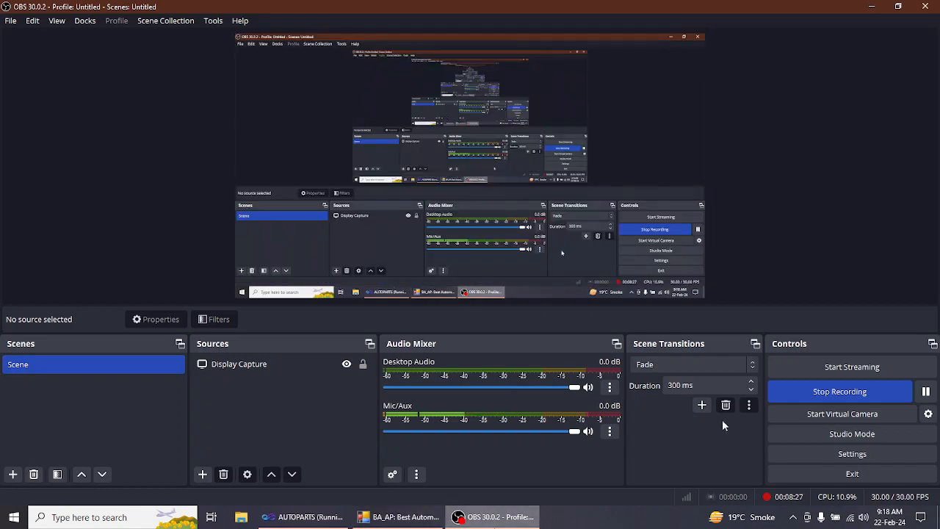